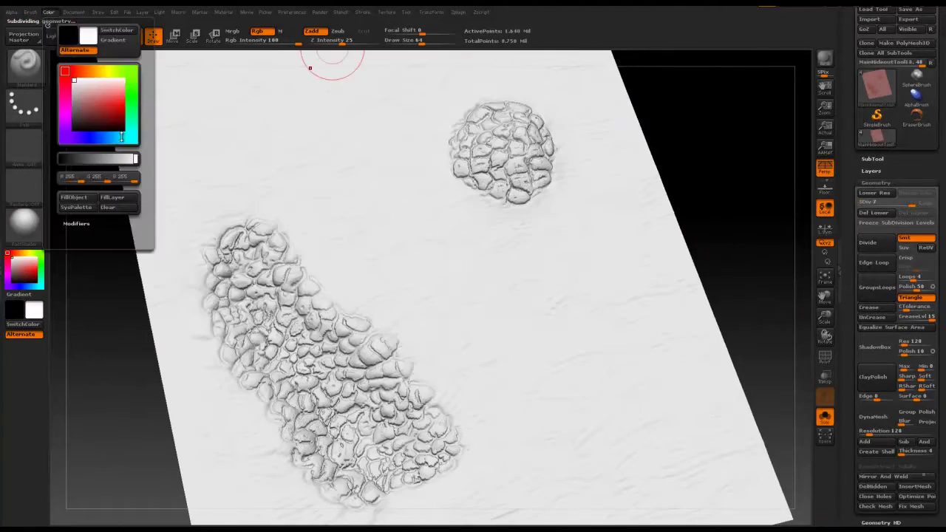
# Step: Fill the ground plane with white and browse the Desktop for the saved Spotlight set
pyautogui.click(80, 198)
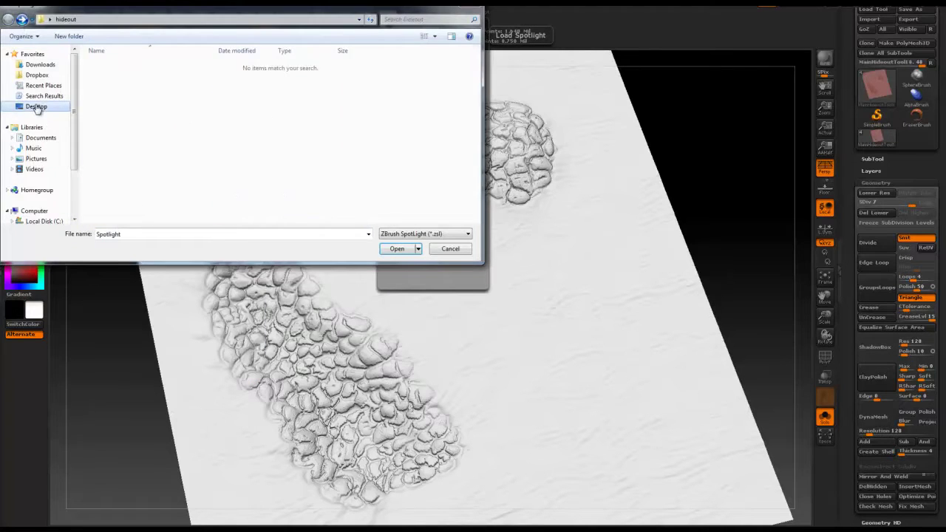
pyautogui.click(36, 107)
# Step: Load the Spotlight texture set and paint sand across the plane's upper band
pyautogui.doubleClick(141, 129)
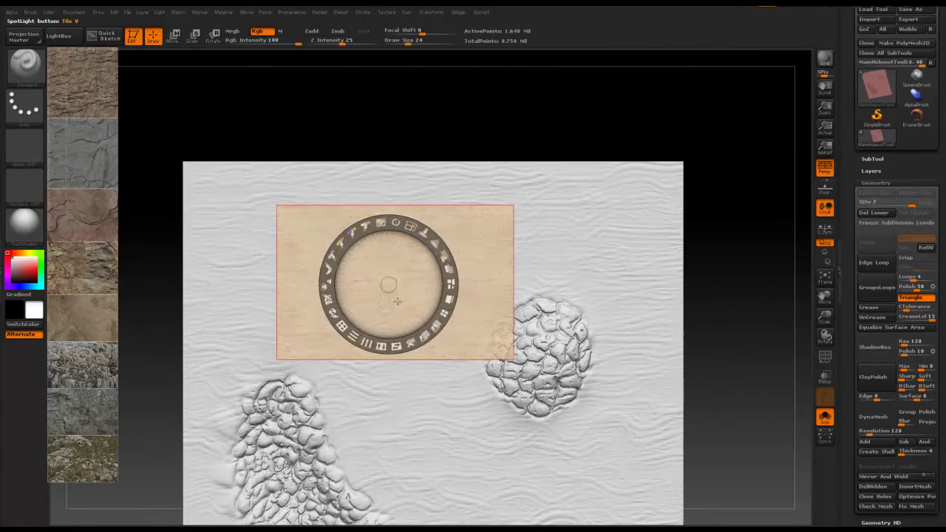
pyautogui.press('z')
pyautogui.hotkey('shift', 'z')
pyautogui.moveTo(253, 216)
pyautogui.mouseDown()
pyautogui.moveTo(272, 209)
pyautogui.moveTo(495, 237)
pyautogui.mouseUp()
pyautogui.hotkey('shift', 'z')
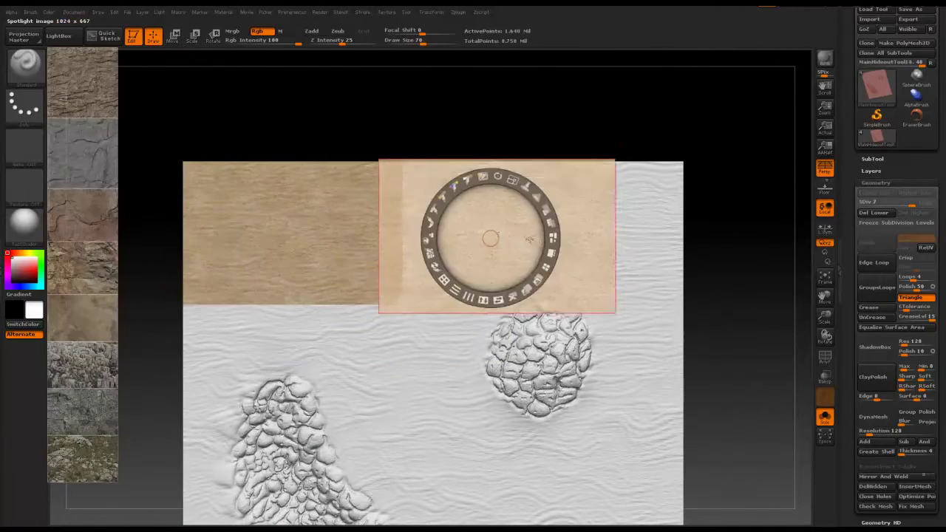
pyautogui.hotkey('shift', 'z')
pyautogui.moveTo(414, 222); pyautogui.dragTo(576, 192)
pyautogui.hotkey('shift', 'z')
pyautogui.moveTo(592, 258); pyautogui.dragTo(619, 303)
# Step: Paint sand around the round rock patch and over the left white area
pyautogui.keyDown('alt'); pyautogui.moveTo(621, 303); pyautogui.dragTo(584, 230, button='right'); pyautogui.keyUp('alt')
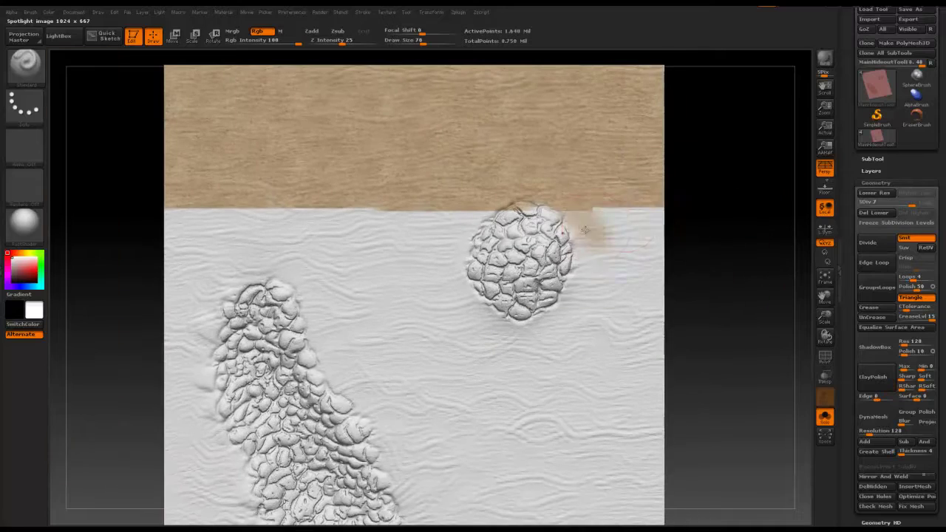
pyautogui.keyDown('alt'); pyautogui.moveTo(549, 329); pyautogui.dragTo(581, 299, button='right'); pyautogui.keyUp('alt')
pyautogui.moveTo(436, 286); pyautogui.dragTo(256, 192)
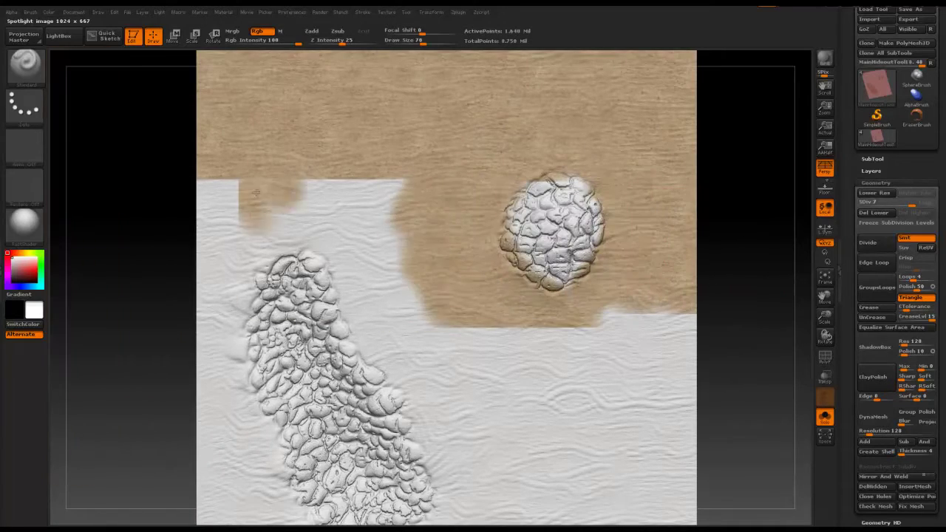
pyautogui.moveTo(357, 297); pyautogui.dragTo(244, 221)
pyautogui.press('z')
pyautogui.moveTo(422, 380); pyautogui.dragTo(316, 243)
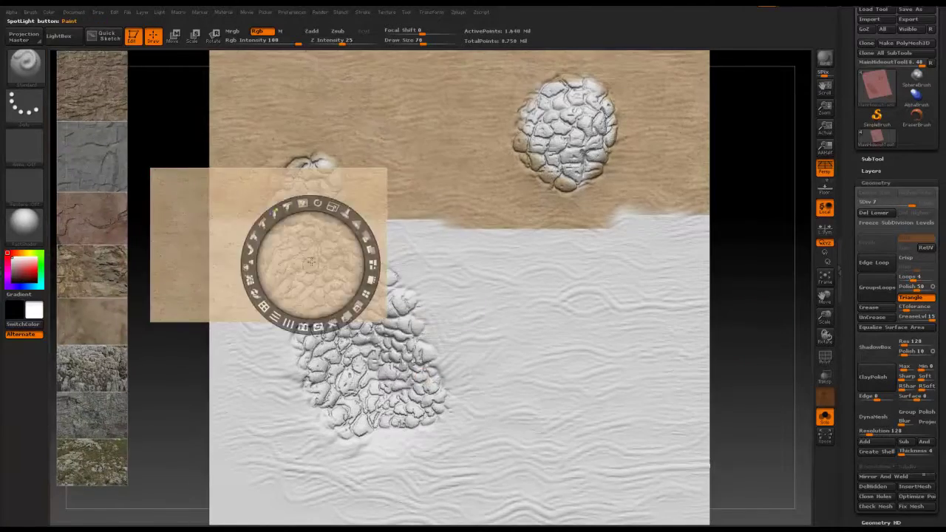
pyautogui.press('z')
# Step: Cover the remaining lower and right white areas with sand
pyautogui.press('z')
pyautogui.moveTo(239, 247)
pyautogui.mouseDown()
pyautogui.moveTo(296, 340)
pyautogui.moveTo(480, 217)
pyautogui.mouseUp()
pyautogui.press('z')
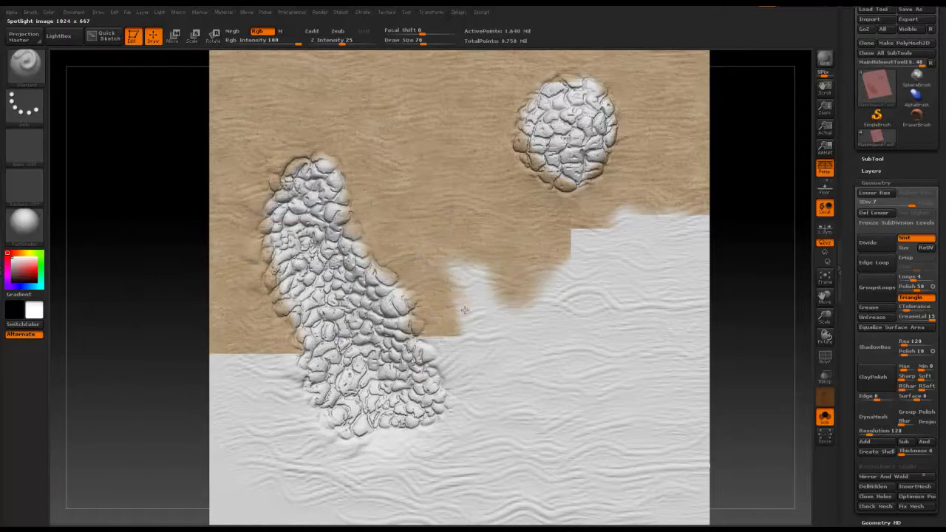
pyautogui.moveTo(464, 311); pyautogui.dragTo(517, 370)
pyautogui.press('z')
pyautogui.press('z')
pyautogui.moveTo(576, 333)
pyautogui.mouseDown()
pyautogui.moveTo(697, 316)
pyautogui.moveTo(668, 263)
pyautogui.mouseUp()
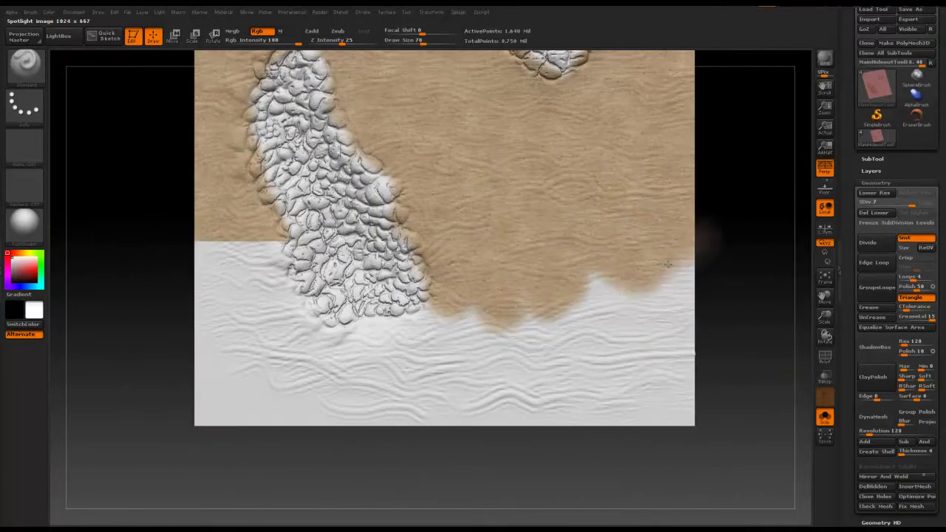
pyautogui.press('z')
pyautogui.press('z')
pyautogui.moveTo(665, 318)
pyautogui.mouseDown()
pyautogui.moveTo(510, 406)
pyautogui.moveTo(608, 405)
pyautogui.mouseUp()
pyautogui.press('z')
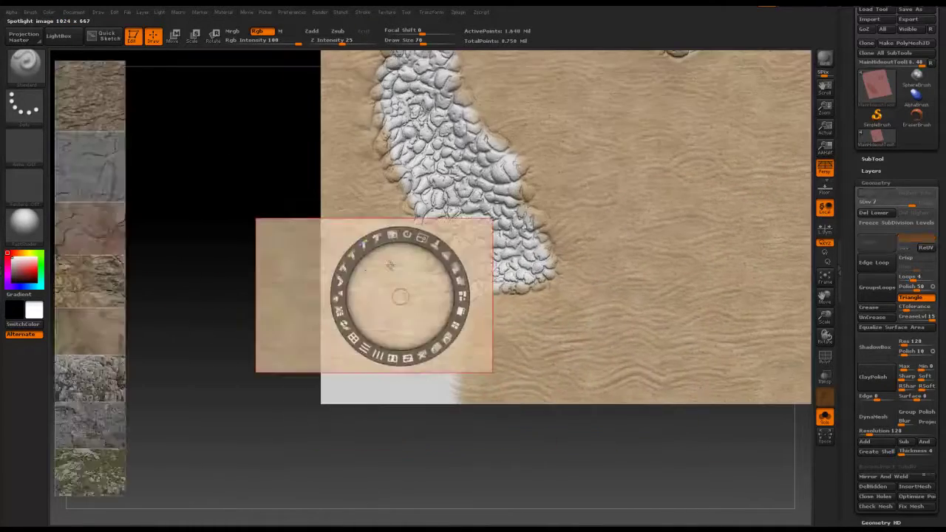
pyautogui.press('z')
pyautogui.press('z')
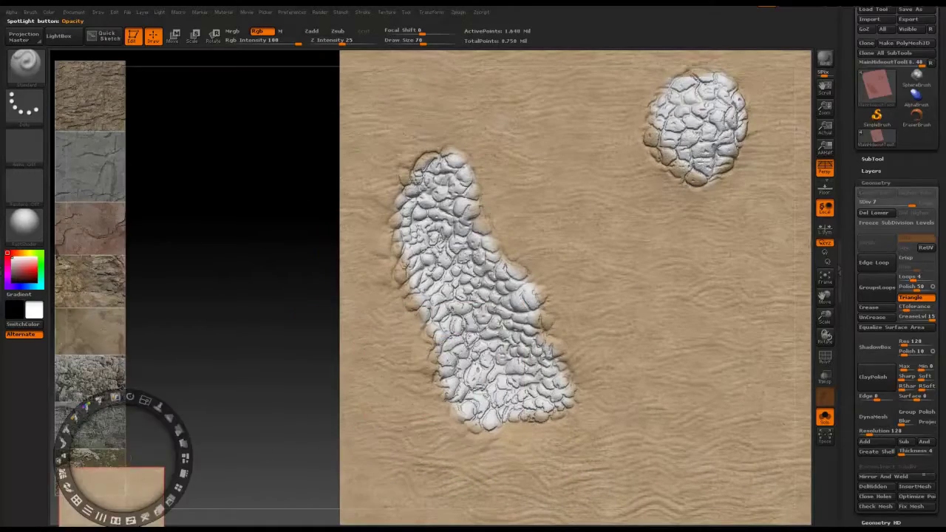
pyautogui.press('z')
pyautogui.scroll(-5, 884, 241)
# Step: Expand Masking and paint the dark rock image over the larger cracked rock patch
pyautogui.click(873, 193)
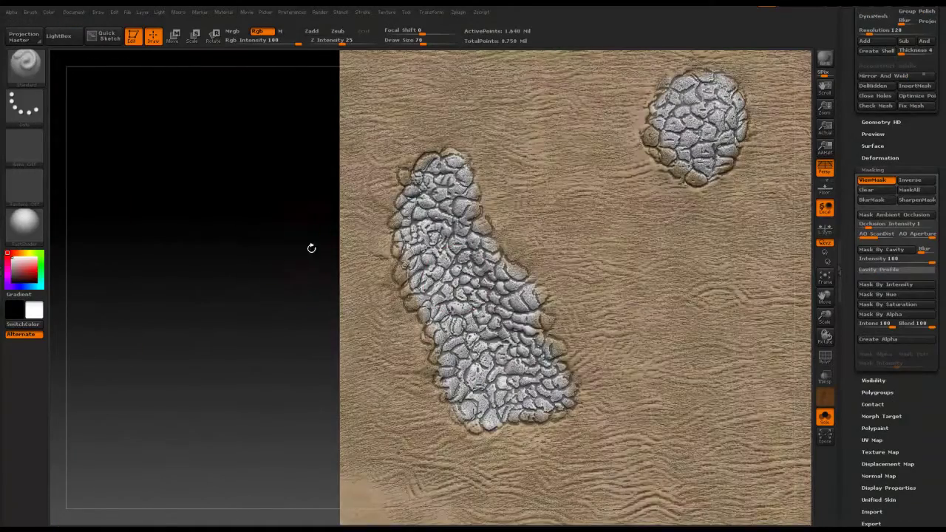
pyautogui.press('z')
pyautogui.press('z')
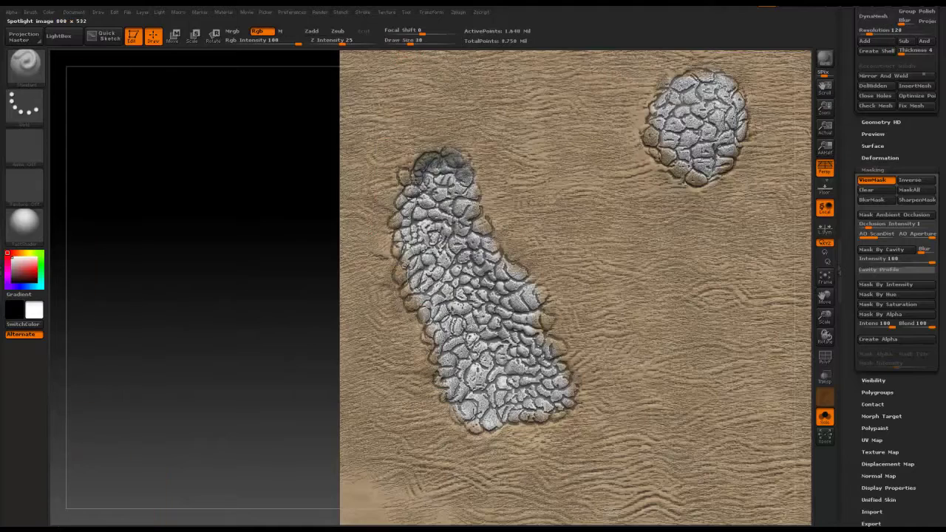
pyautogui.press('z')
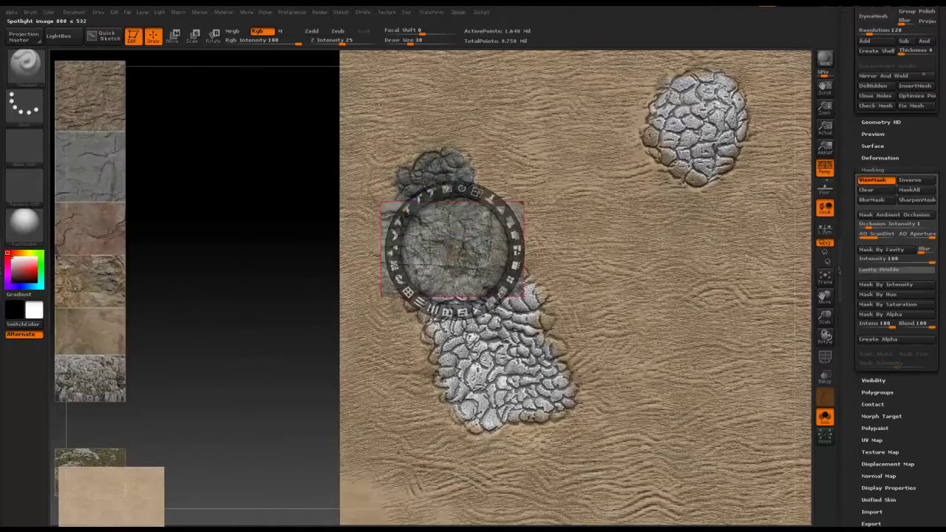
pyautogui.press('z')
pyautogui.press('z')
pyautogui.press('z')
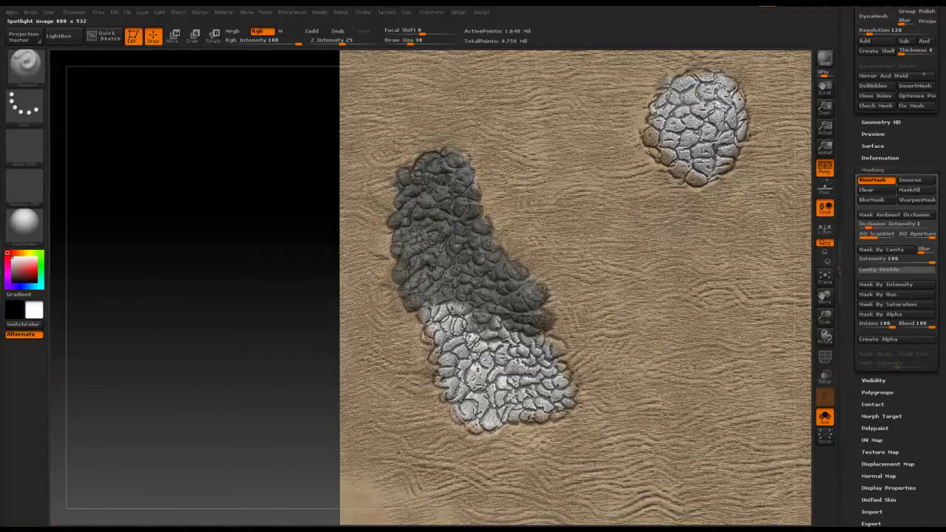
pyautogui.press('z')
pyautogui.press('z')
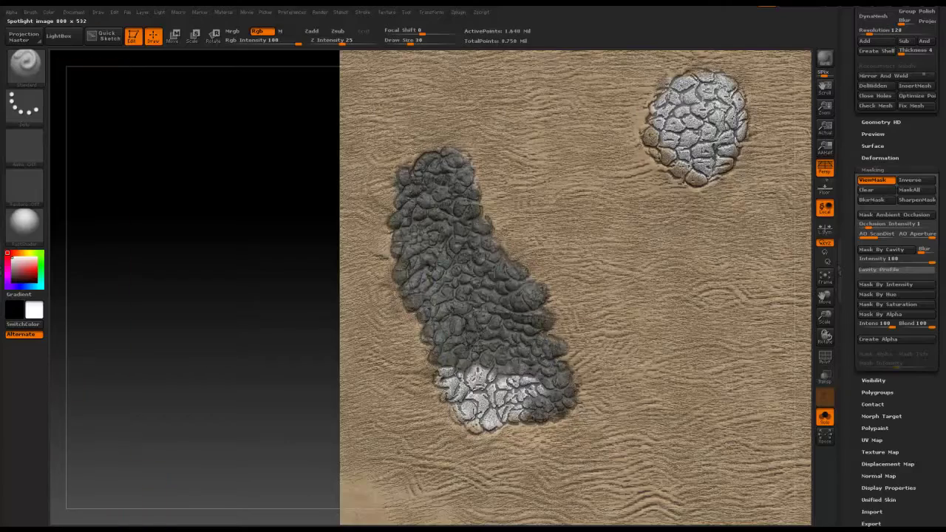
pyautogui.press('z')
pyautogui.press('z')
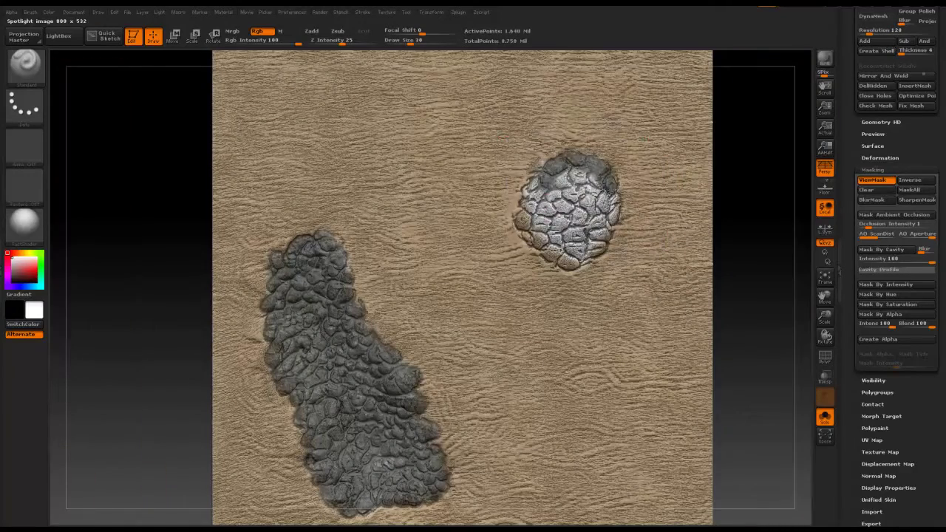
pyautogui.press('z')
pyautogui.press('z')
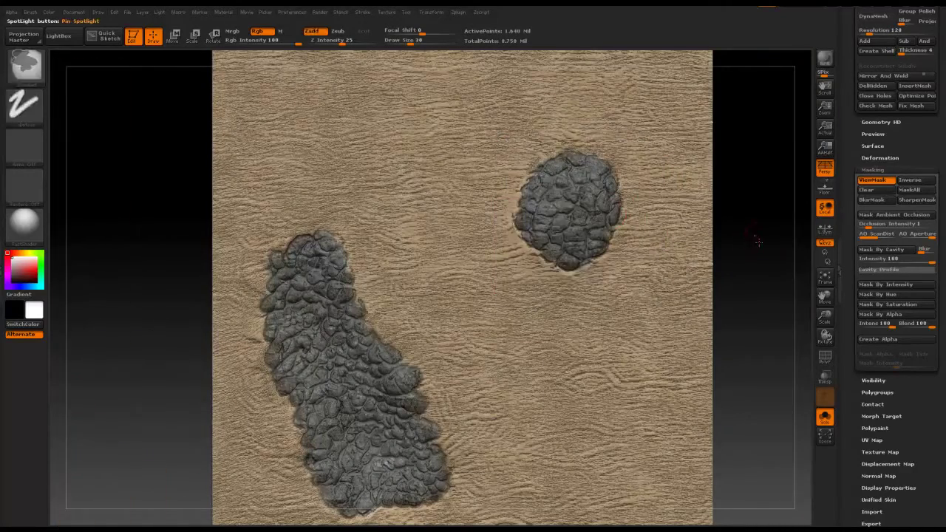
# Step: Subdivide the outer walls and paint dark rock onto the ring's inner face
pyautogui.hotkey('ctrl', 'd')
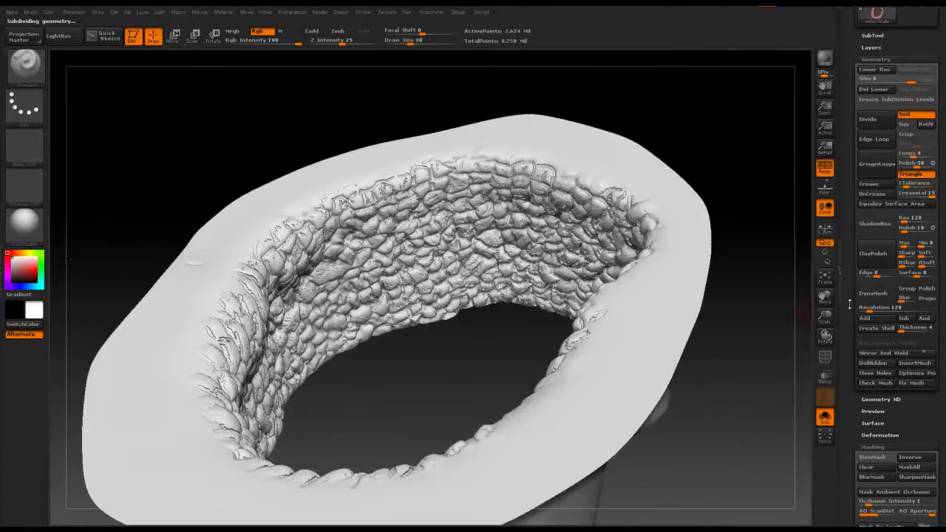
pyautogui.moveTo(849, 303); pyautogui.dragTo(849, 45)
pyautogui.hotkey('shift', 'z')
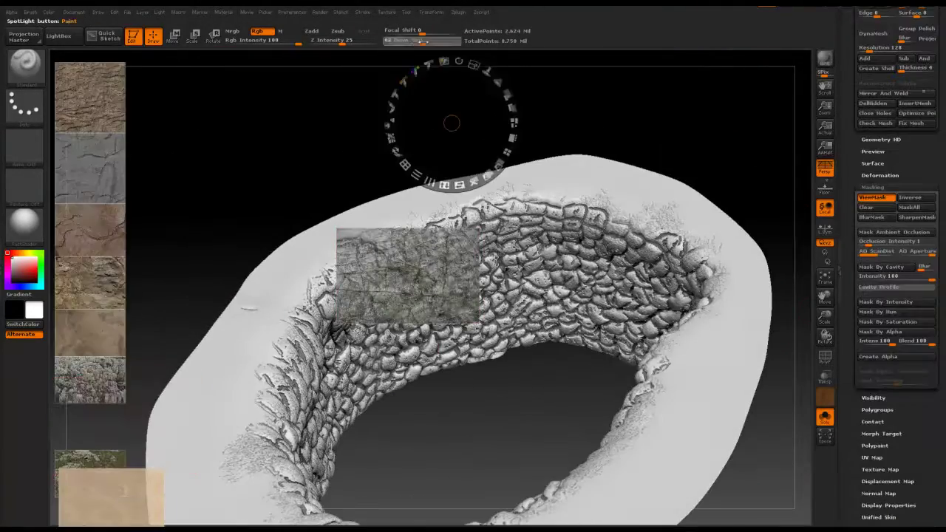
pyautogui.moveTo(450, 121)
pyautogui.mouseDown()
pyautogui.moveTo(422, 271)
pyautogui.moveTo(355, 237)
pyautogui.mouseUp()
pyautogui.hotkey('shift', 'z')
pyautogui.moveTo(517, 110); pyautogui.dragTo(517, 222)
pyautogui.hotkey('shift', 'z')
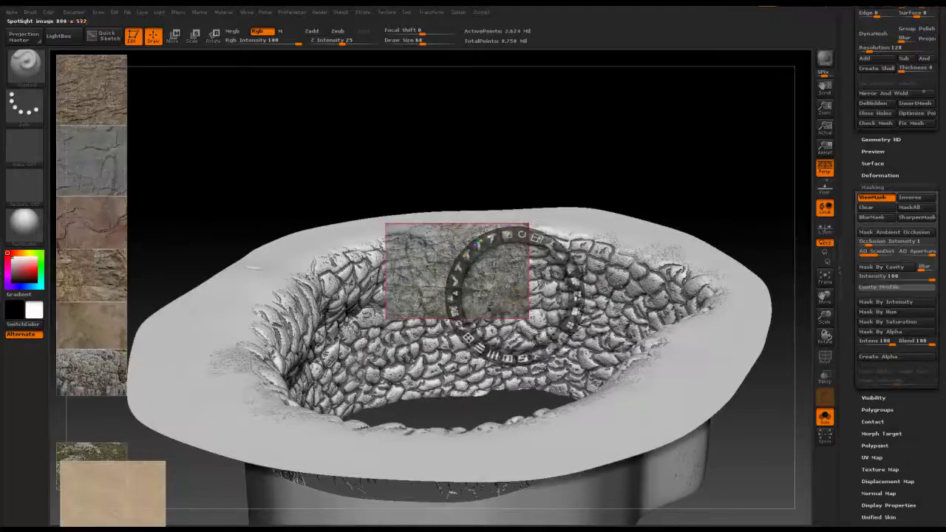
pyautogui.hotkey('shift', 'z')
pyautogui.hotkey('shift', 'z')
pyautogui.moveTo(458, 111)
pyautogui.mouseDown()
pyautogui.moveTo(458, 185)
pyautogui.moveTo(459, 157)
pyautogui.moveTo(374, 203)
pyautogui.moveTo(454, 147)
pyautogui.moveTo(509, 337)
pyautogui.mouseUp()
pyautogui.hotkey('shift', 'z')
pyautogui.hotkey('shift', 'z')
pyautogui.hotkey('shift', 'z')
# Step: Finish the inner wall's rock paint, check it from above, and select platformMiddle
pyautogui.hotkey('shift', 'z')
pyautogui.hotkey('shift', 'z')
pyautogui.hotkey('shift', 'z')
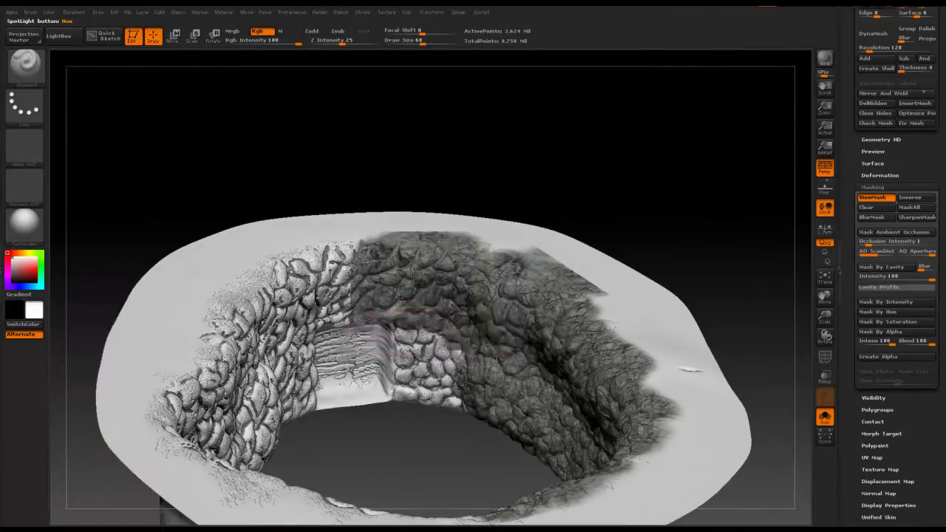
pyautogui.hotkey('shift', 'z')
pyautogui.hotkey('shift', 'z')
pyautogui.moveTo(292, 255); pyautogui.dragTo(416, 141)
pyautogui.hotkey('shift', 'z')
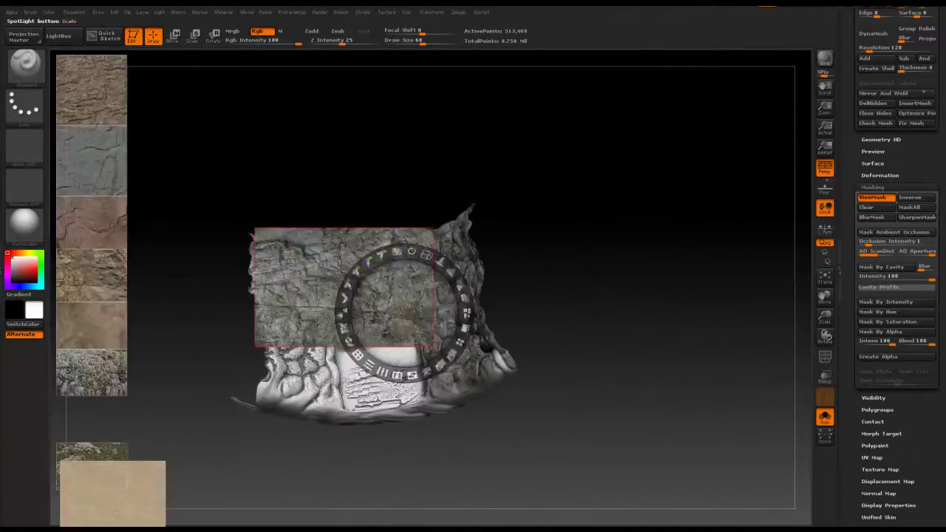
pyautogui.hotkey('shift', 'z')
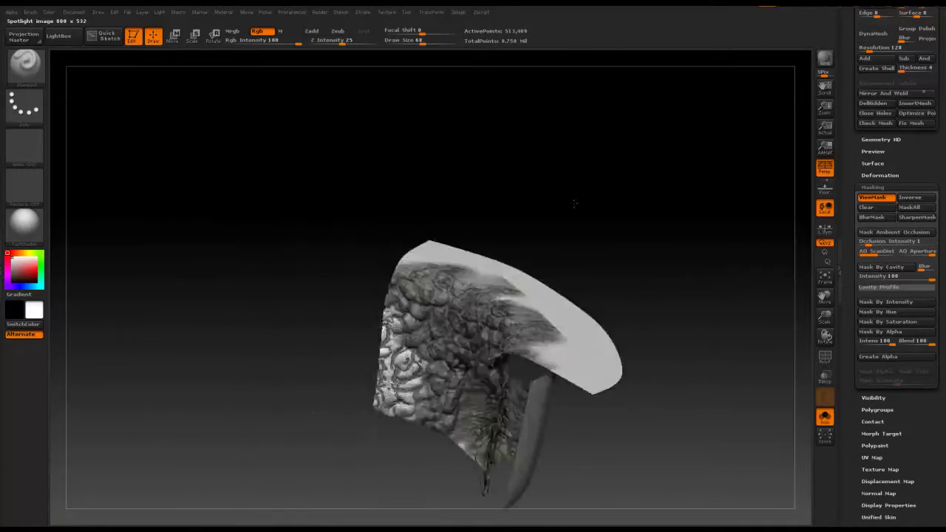
pyautogui.keyDown('ctrl'); pyautogui.keyDown('shift'); pyautogui.click(575, 204); pyautogui.keyUp('shift'); pyautogui.keyUp('ctrl')
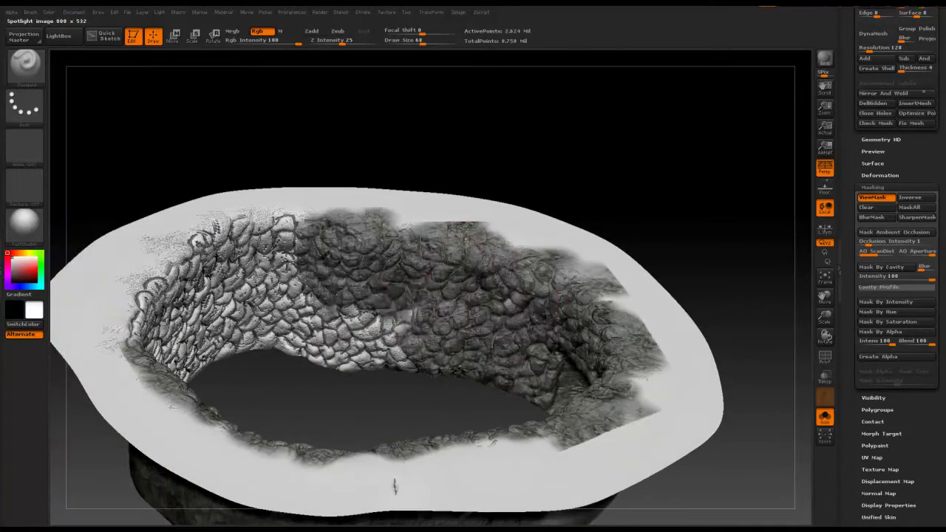
pyautogui.moveTo(394, 486); pyautogui.dragTo(404, 510)
pyautogui.moveTo(368, 360)
pyautogui.mouseDown()
pyautogui.moveTo(592, 131)
pyautogui.moveTo(100, 354)
pyautogui.mouseUp()
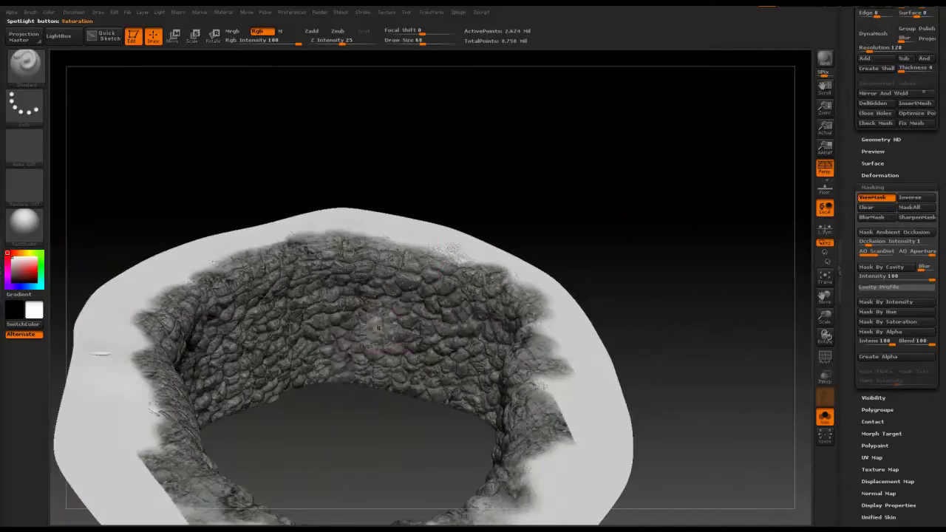
pyautogui.moveTo(378, 327); pyautogui.dragTo(648, 200)
pyautogui.keyDown('alt'); pyautogui.click(631, 321); pyautogui.keyUp('alt')
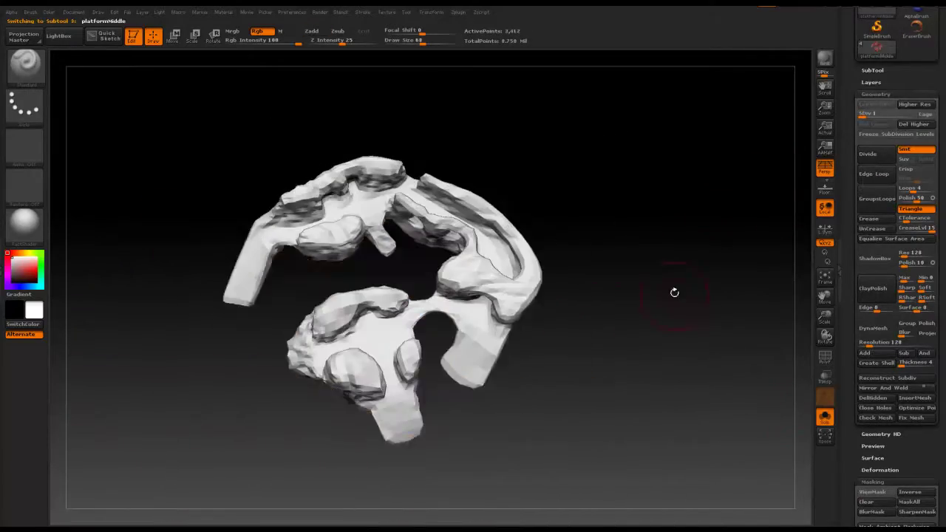
# Step: Raise platformMiddle to its highest SDiv and paint dark rock onto a first clump
pyautogui.press('d')
pyautogui.press('d')
pyautogui.press('d')
pyautogui.moveTo(674, 293)
pyautogui.mouseDown()
pyautogui.moveTo(562, 298)
pyautogui.moveTo(490, 318)
pyautogui.moveTo(506, 425)
pyautogui.mouseUp()
pyautogui.hotkey('shift', 'z')
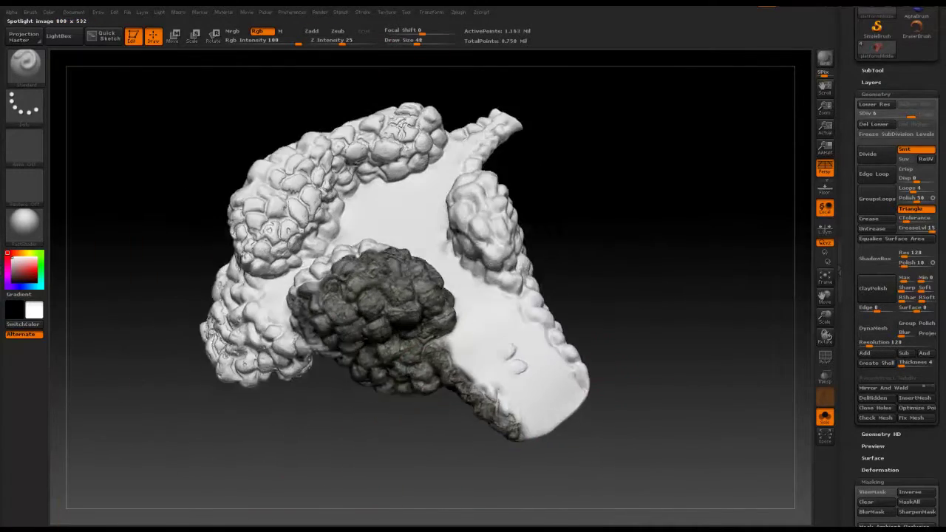
pyautogui.moveTo(382, 460)
pyautogui.mouseDown()
pyautogui.moveTo(340, 386)
pyautogui.moveTo(677, 266)
pyautogui.mouseUp()
pyautogui.hotkey('shift', 'z')
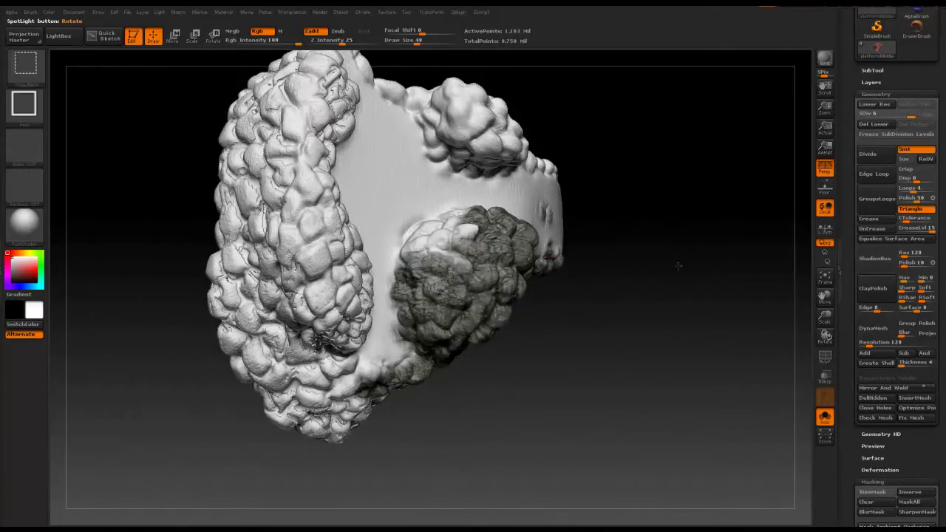
pyautogui.moveTo(705, 311); pyautogui.dragTo(556, 298)
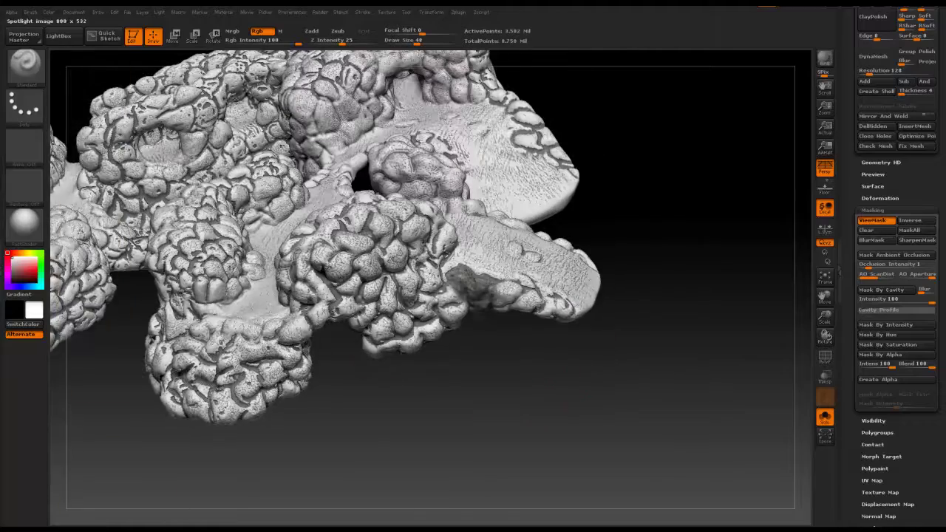
pyautogui.moveTo(665, 295)
pyautogui.mouseDown()
pyautogui.moveTo(596, 252)
pyautogui.moveTo(453, 268)
pyautogui.mouseUp()
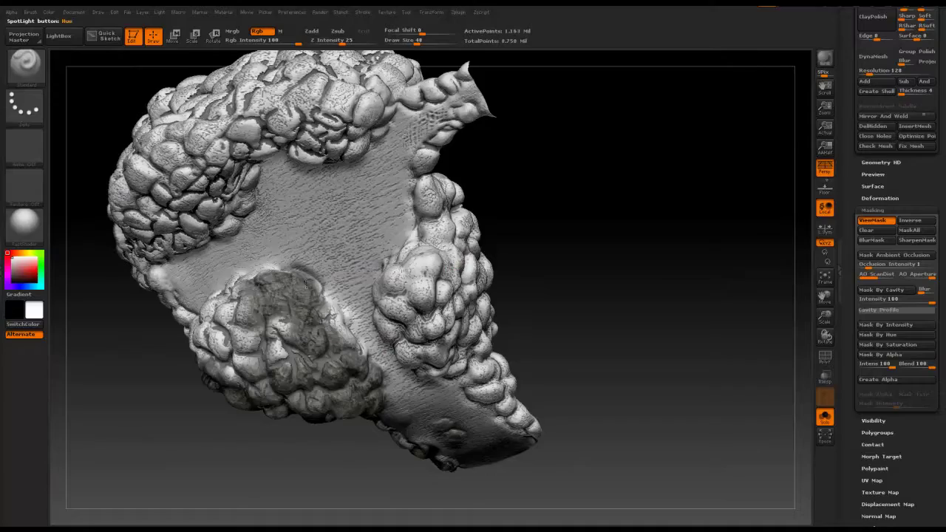
# Step: Paint dark rock onto the front and left rock clumps
pyautogui.moveTo(306, 281); pyautogui.dragTo(319, 279)
pyautogui.hotkey('shift', 'z')
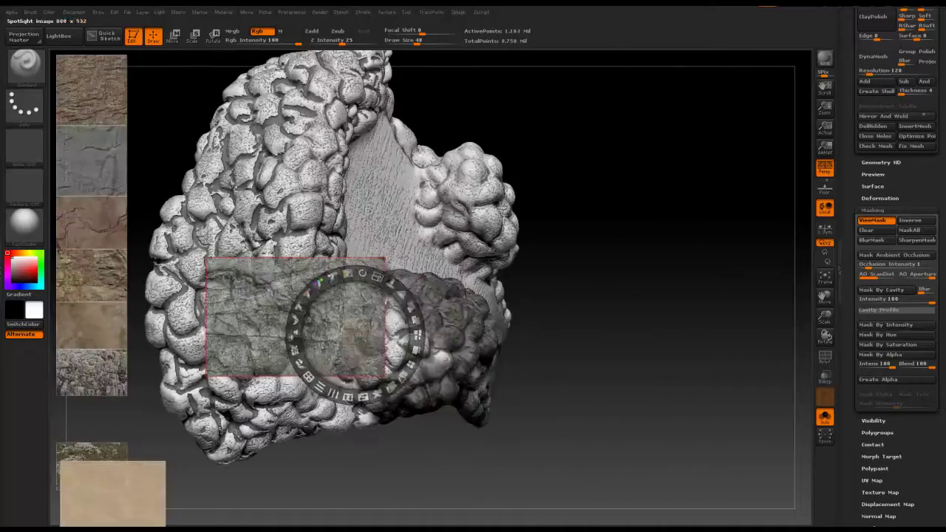
pyautogui.hotkey('shift', 'z')
pyautogui.hotkey('shift', 'z')
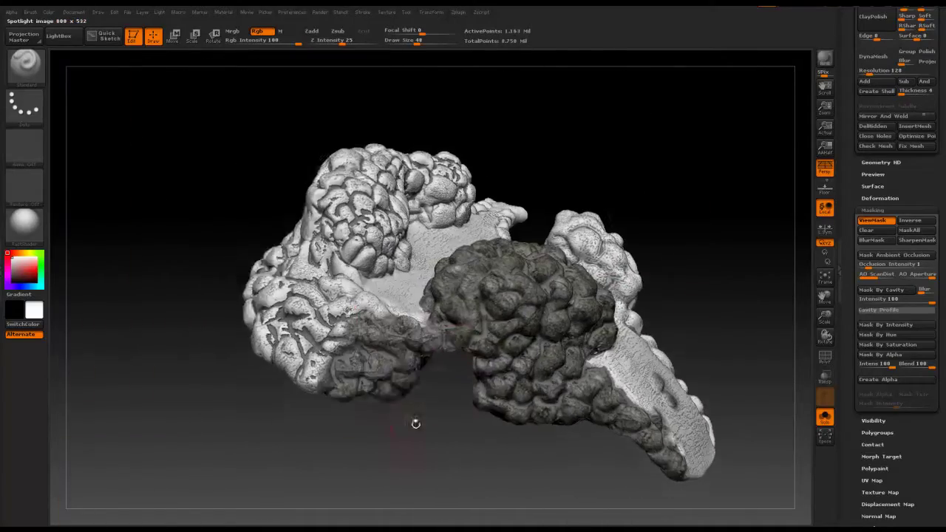
pyautogui.moveTo(416, 423)
pyautogui.mouseDown()
pyautogui.moveTo(299, 314)
pyautogui.moveTo(252, 325)
pyautogui.mouseUp()
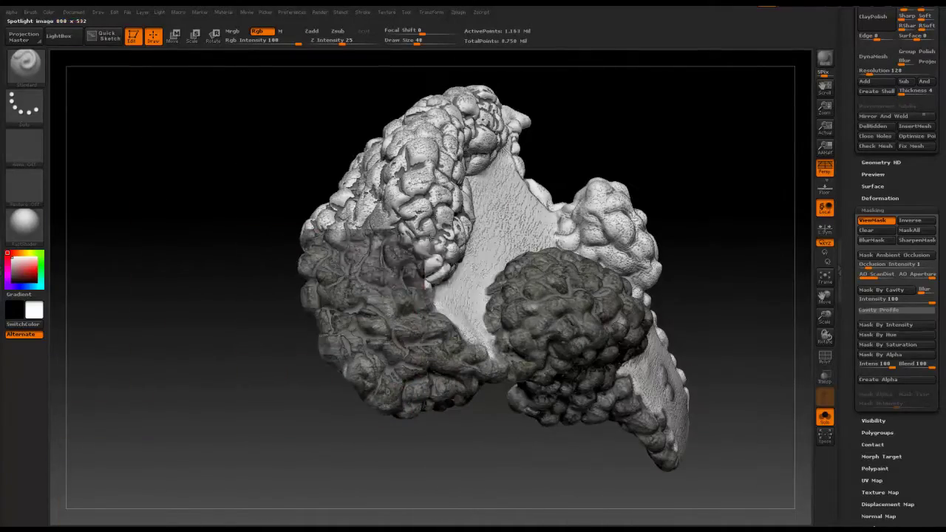
pyautogui.moveTo(418, 191); pyautogui.dragTo(425, 187)
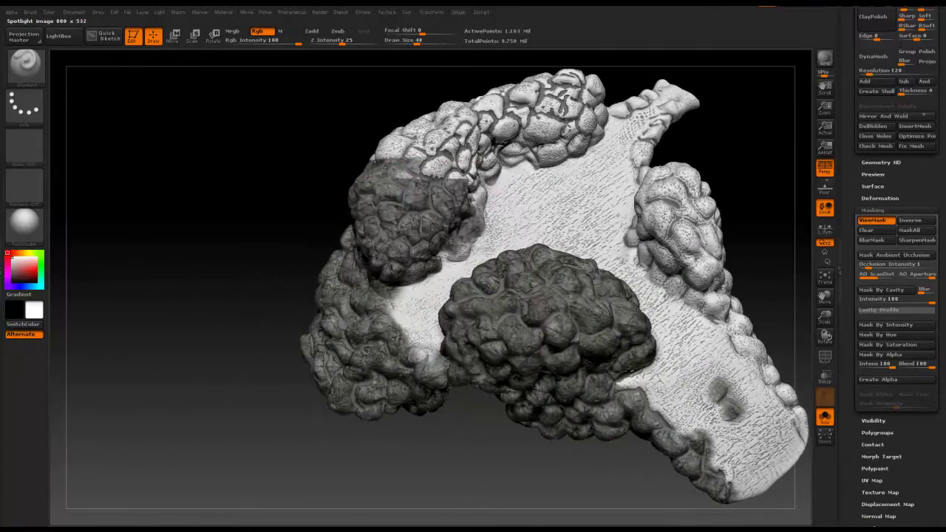
pyautogui.hotkey('shift', 'z')
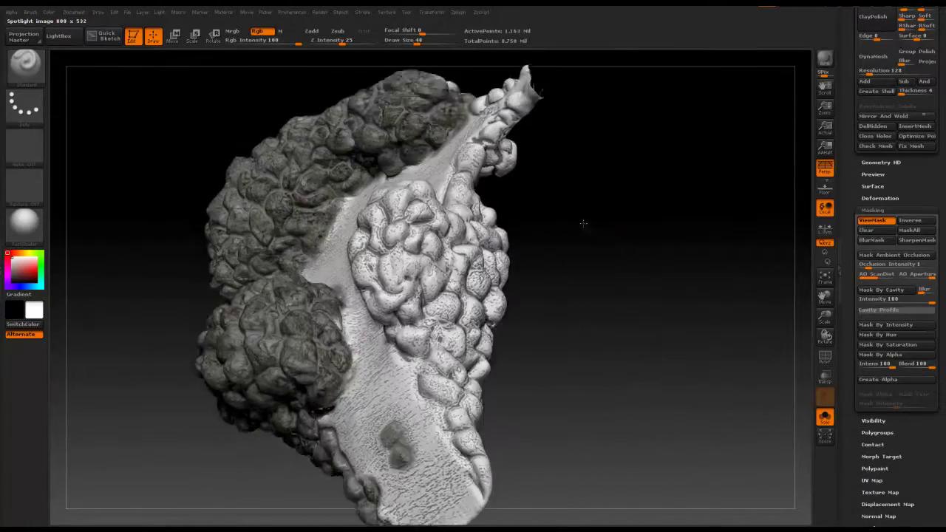
# Step: Orbit the platform to inspect its sides and inner surface
pyautogui.moveTo(643, 280); pyautogui.dragTo(480, 392)
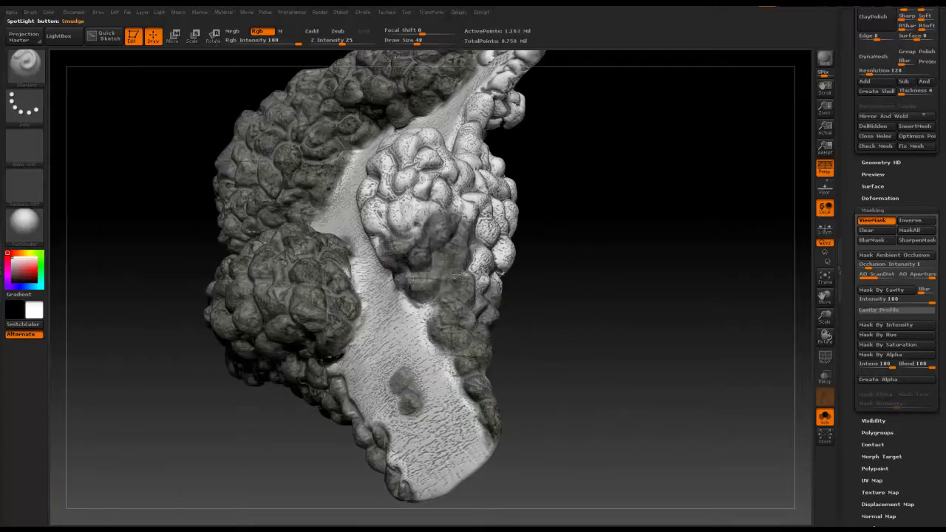
pyautogui.moveTo(423, 216); pyautogui.dragTo(383, 226)
pyautogui.moveTo(365, 170); pyautogui.dragTo(404, 204)
pyautogui.moveTo(214, 289)
pyautogui.mouseDown()
pyautogui.moveTo(553, 194)
pyautogui.moveTo(176, 314)
pyautogui.mouseUp()
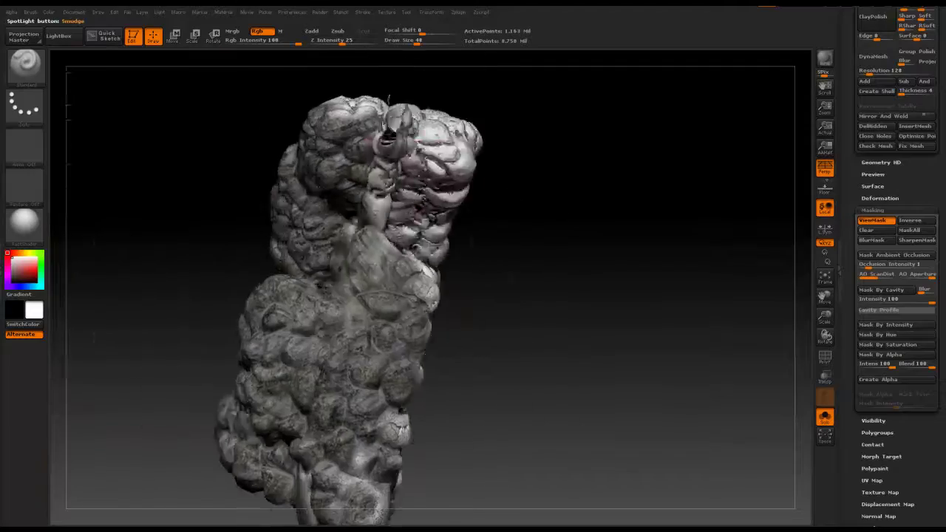
pyautogui.moveTo(403, 185); pyautogui.dragTo(556, 239)
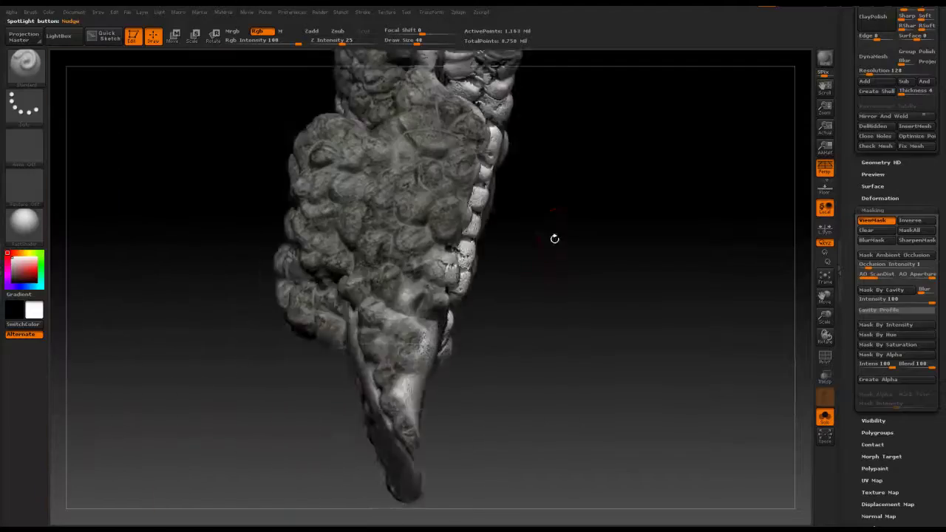
pyautogui.moveTo(466, 348); pyautogui.dragTo(473, 325)
pyautogui.moveTo(263, 315); pyautogui.dragTo(452, 327)
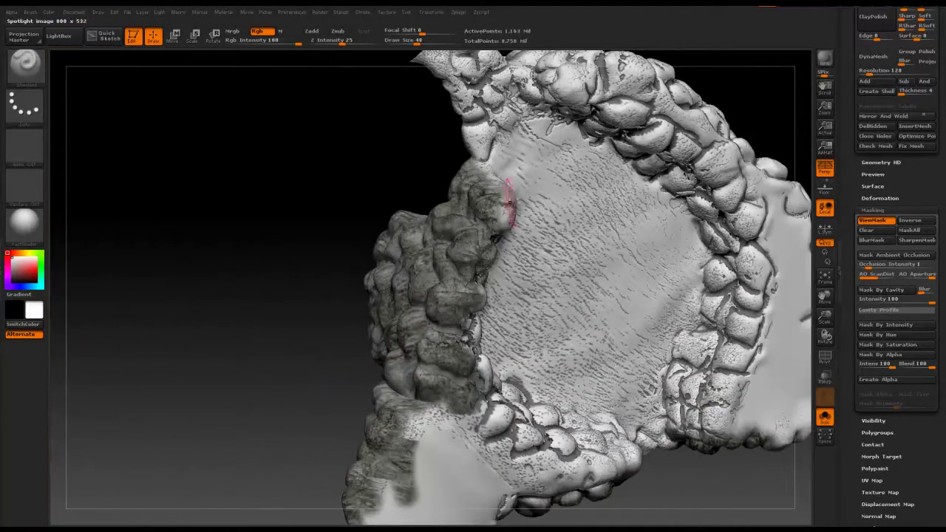
pyautogui.moveTo(348, 229); pyautogui.dragTo(217, 258)
# Step: Paint dark rock over the remaining clumps around the platform's top rim, leaving the walkway pale
pyautogui.hotkey('shift', 'z')
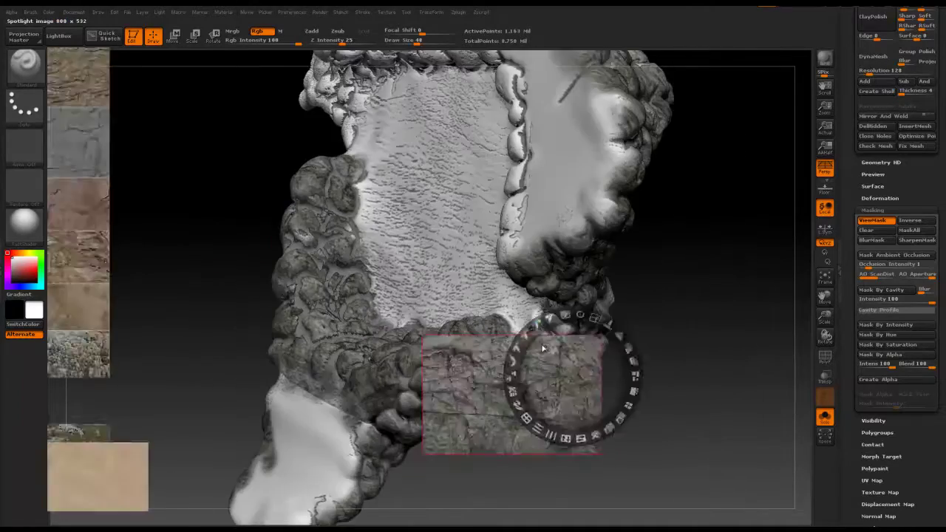
pyautogui.moveTo(576, 355)
pyautogui.mouseDown()
pyautogui.moveTo(721, 285)
pyautogui.moveTo(731, 222)
pyautogui.mouseUp()
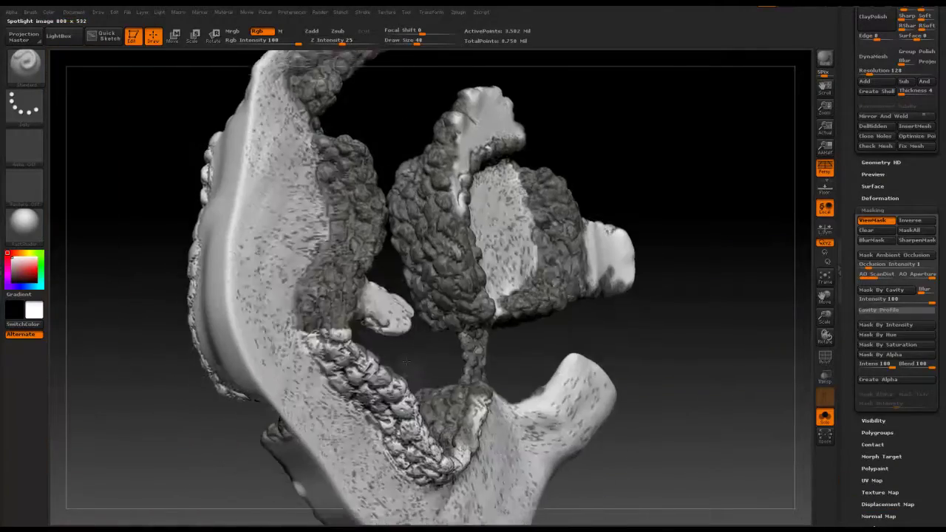
pyautogui.moveTo(386, 318); pyautogui.dragTo(384, 287)
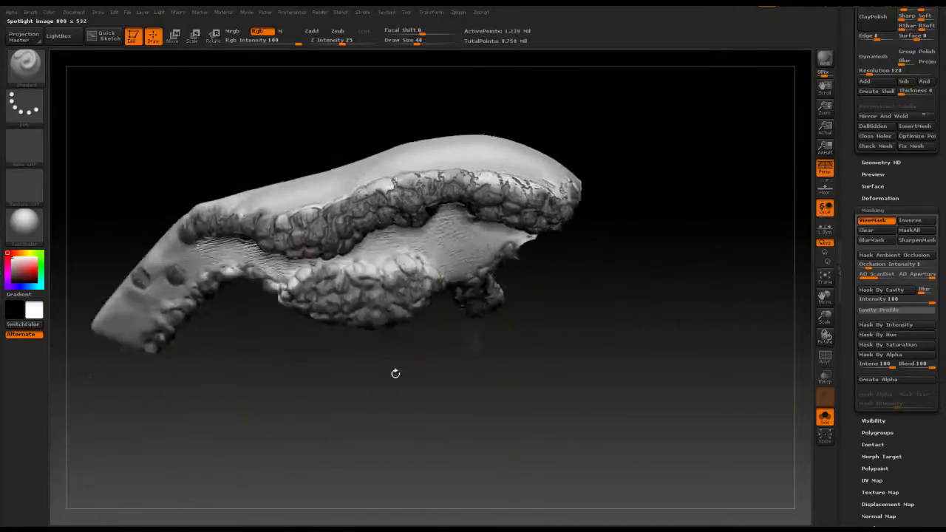
pyautogui.moveTo(395, 372); pyautogui.dragTo(329, 367)
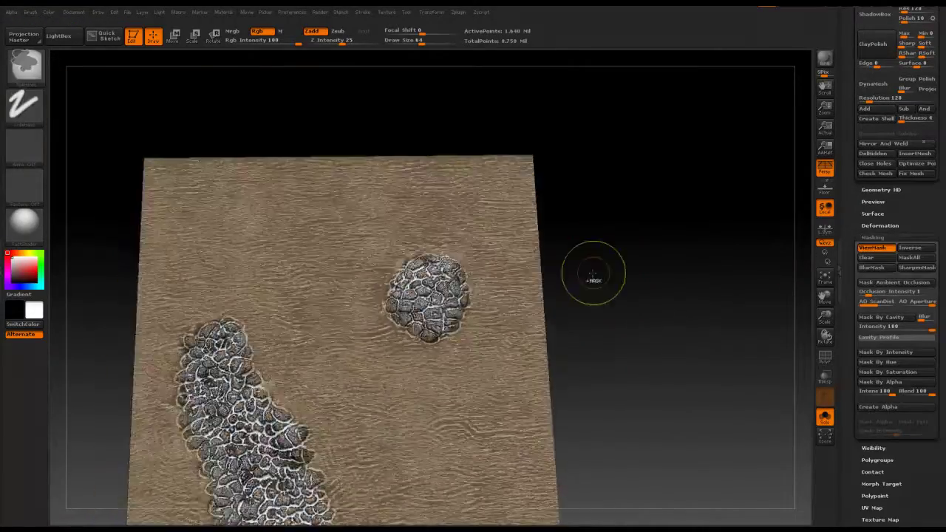
# Step: Paint dark rock over the left and lower crackled patches, then switch to outerWalls
pyautogui.scroll(-2, 478, 190)
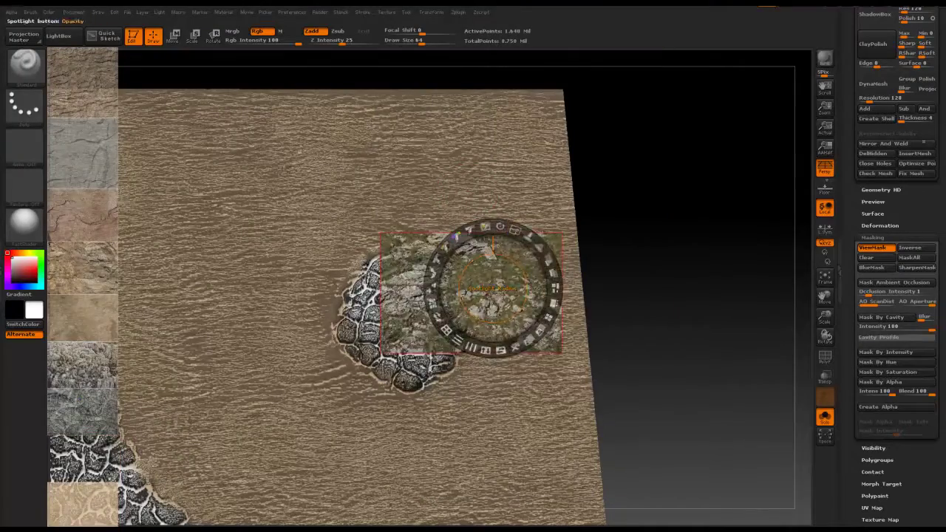
pyautogui.hotkey('shift', 'z')
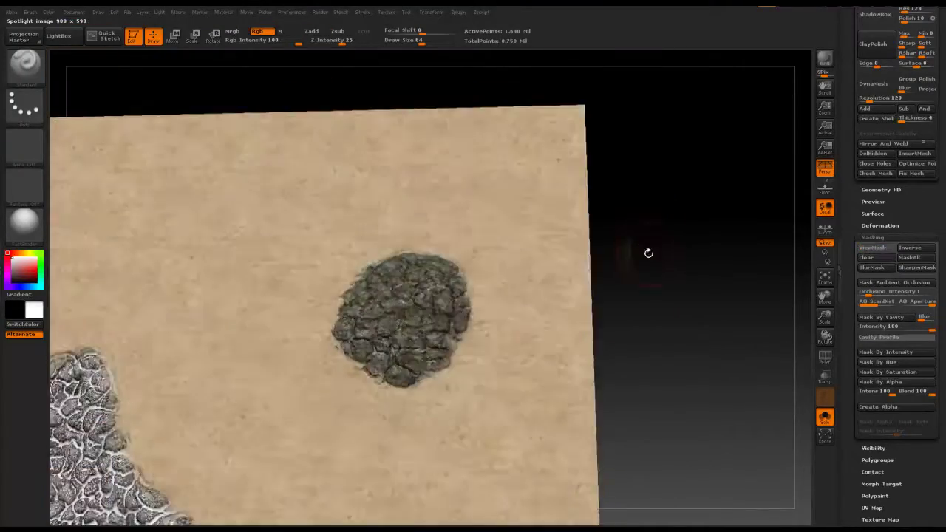
pyautogui.moveTo(649, 253); pyautogui.dragTo(672, 158)
pyautogui.hotkey('shift', 'z')
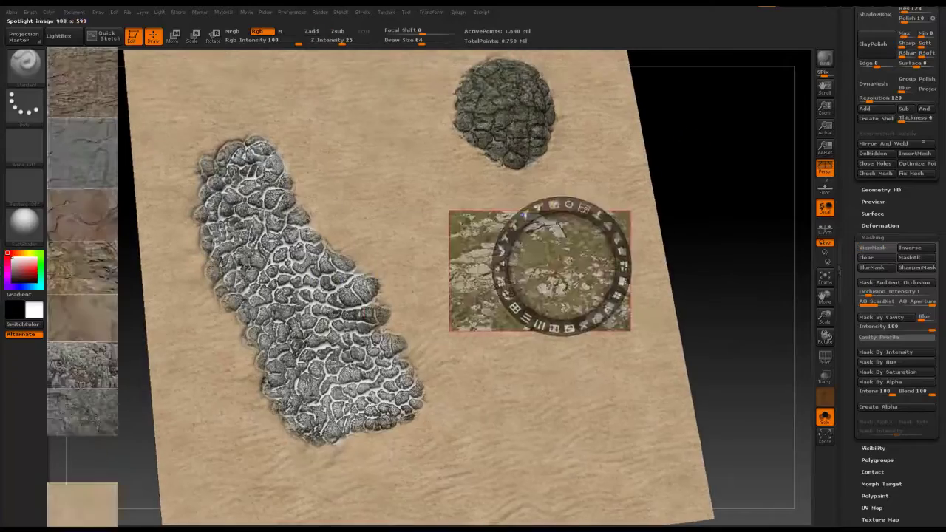
pyautogui.hotkey('shift', 'z')
pyautogui.moveTo(244, 148); pyautogui.dragTo(214, 207)
pyautogui.hotkey('shift', 'z')
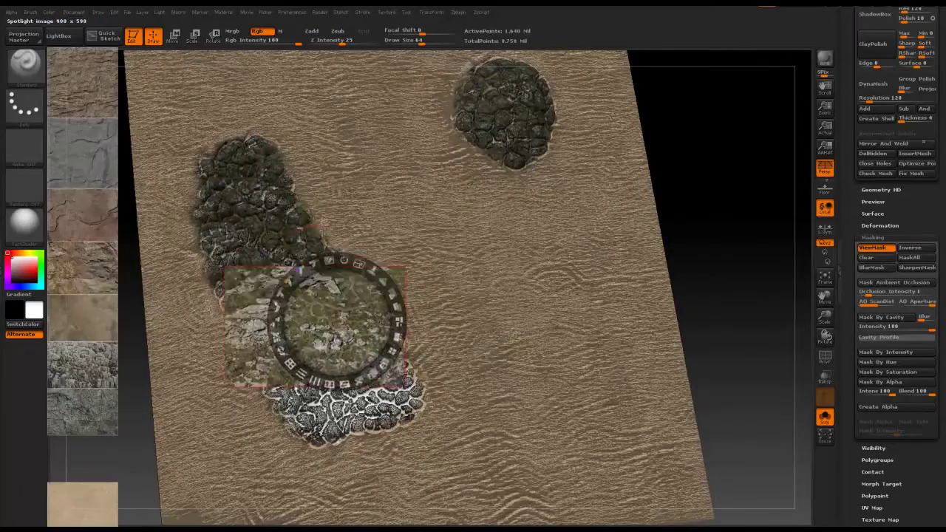
pyautogui.hotkey('shift', 'z')
pyautogui.moveTo(266, 244); pyautogui.dragTo(355, 318)
pyautogui.moveTo(281, 333); pyautogui.dragTo(326, 414)
pyautogui.hotkey('shift', 'z')
pyautogui.hotkey('shift', 'z')
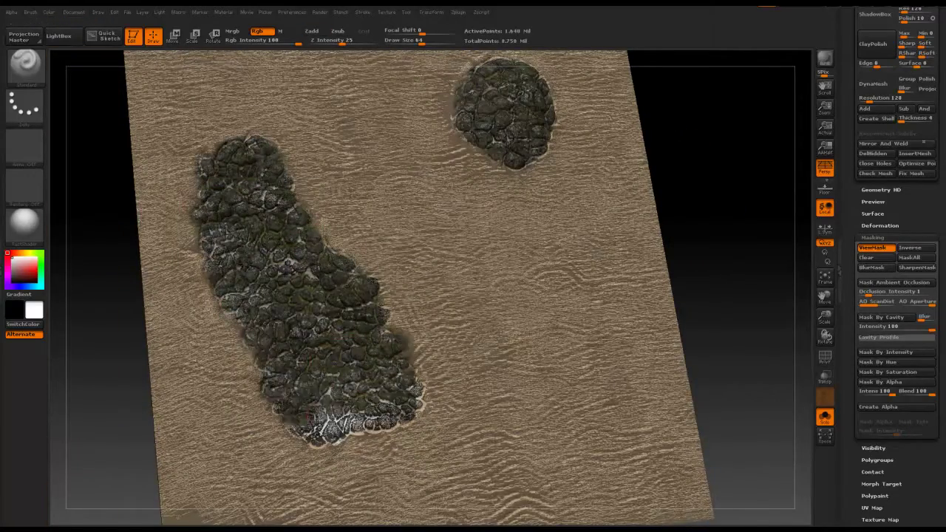
pyautogui.hotkey('ctrl', 'd')
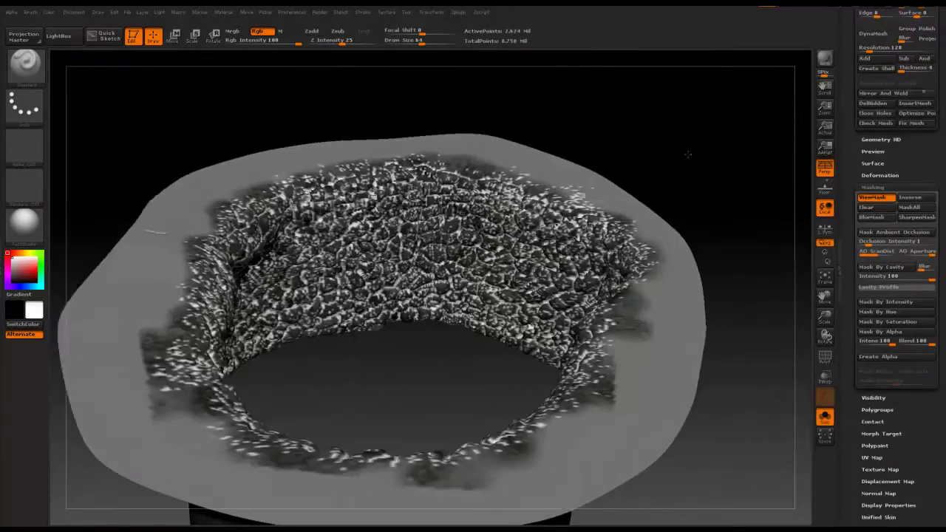
# Step: Paint dark mossy rock around the walls' rim and cavity, then select platformMiddle
pyautogui.hotkey('shift', 'z')
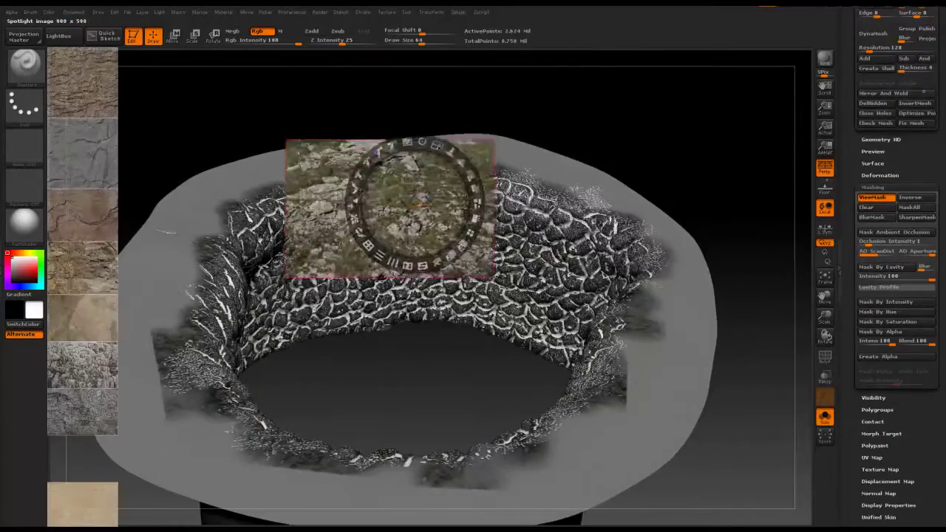
pyautogui.hotkey('shift', 'z')
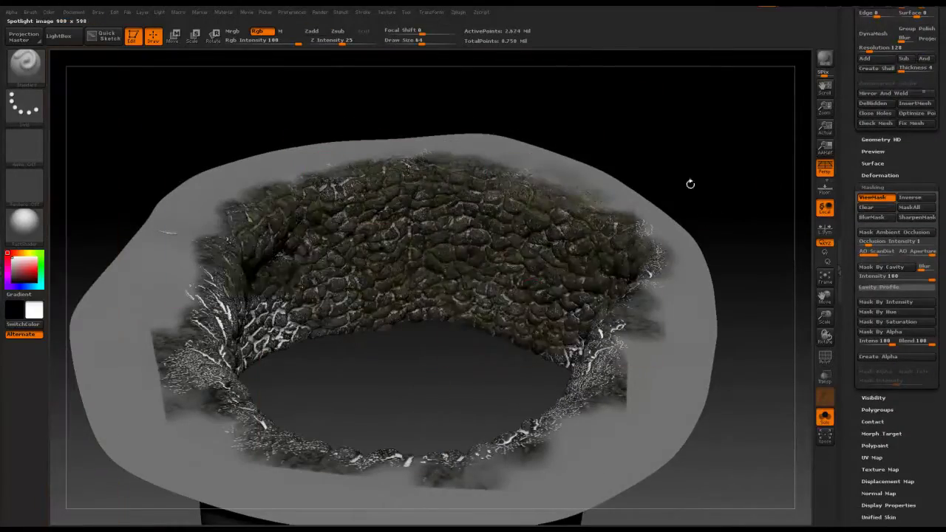
pyautogui.moveTo(691, 184)
pyautogui.mouseDown()
pyautogui.moveTo(379, 251)
pyautogui.moveTo(254, 151)
pyautogui.moveTo(197, 502)
pyautogui.moveTo(222, 340)
pyautogui.mouseUp()
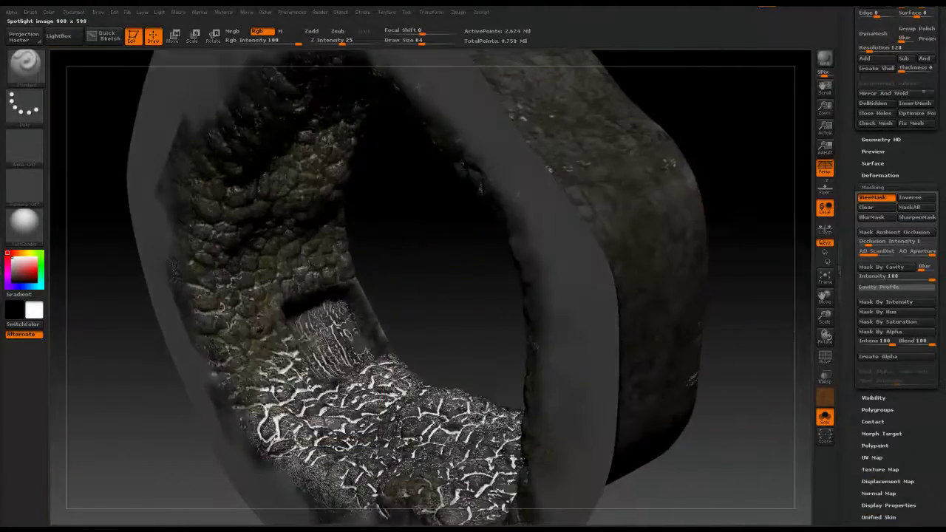
pyautogui.moveTo(435, 268)
pyautogui.mouseDown()
pyautogui.moveTo(461, 84)
pyautogui.moveTo(460, 215)
pyautogui.moveTo(386, 338)
pyautogui.mouseUp()
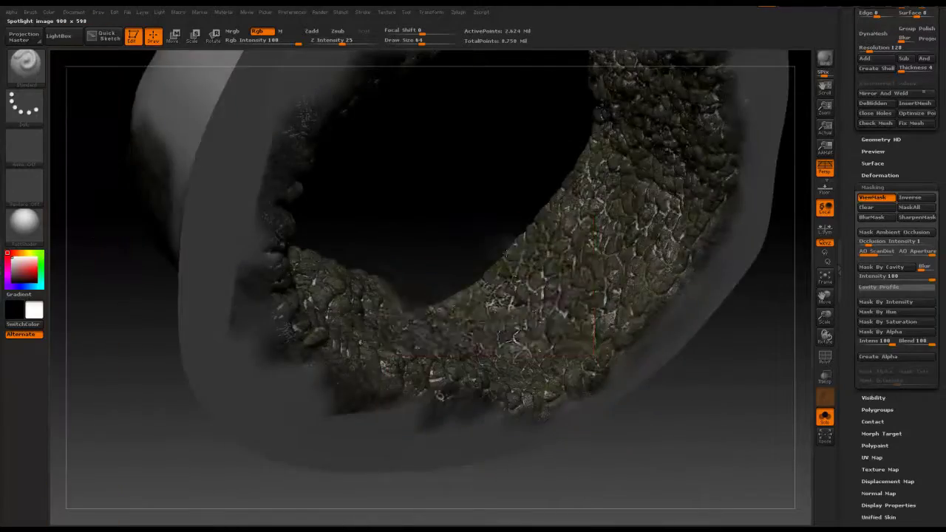
pyautogui.moveTo(525, 366)
pyautogui.mouseDown()
pyautogui.moveTo(782, 264)
pyautogui.moveTo(694, 193)
pyautogui.moveTo(769, 310)
pyautogui.mouseUp()
pyautogui.press('Down')
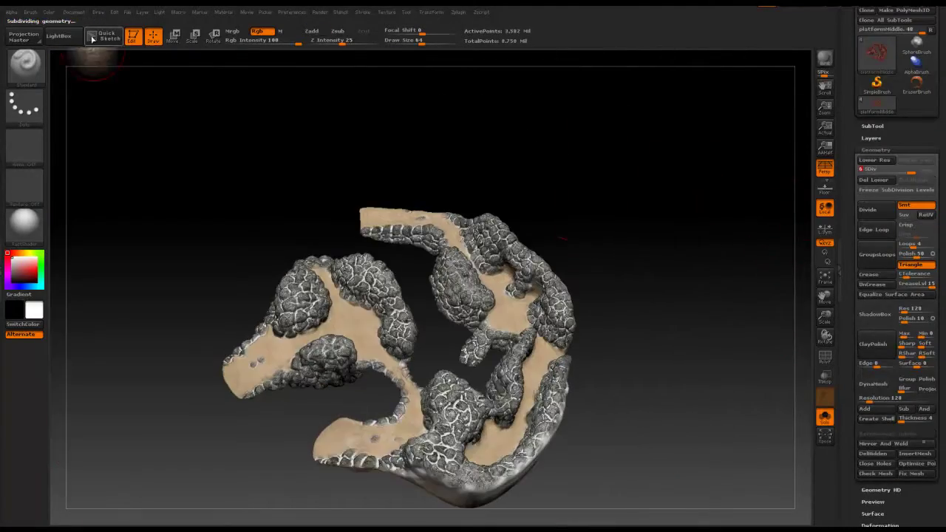
# Step: Paint the darker mossy rock texture onto several of the platform's crackled rock clumps
pyautogui.moveTo(558, 222); pyautogui.dragTo(517, 299)
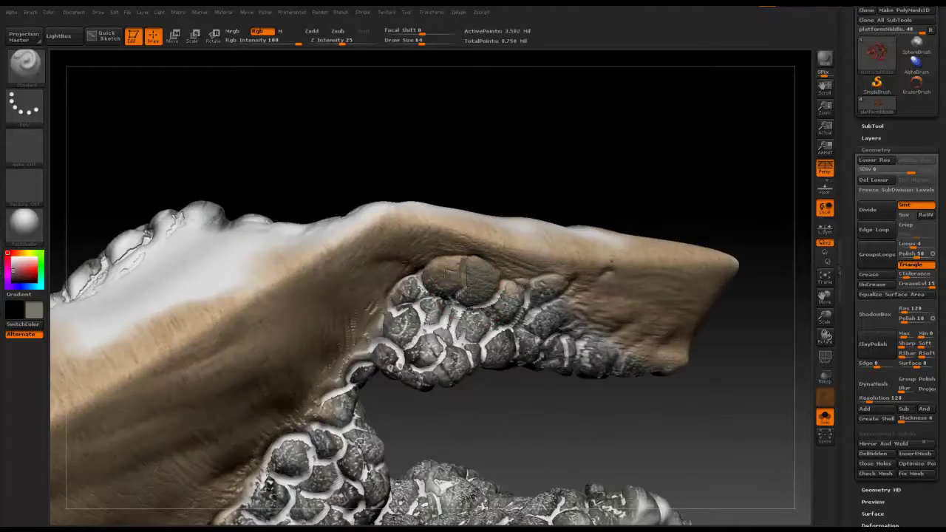
pyautogui.moveTo(606, 136); pyautogui.dragTo(479, 197)
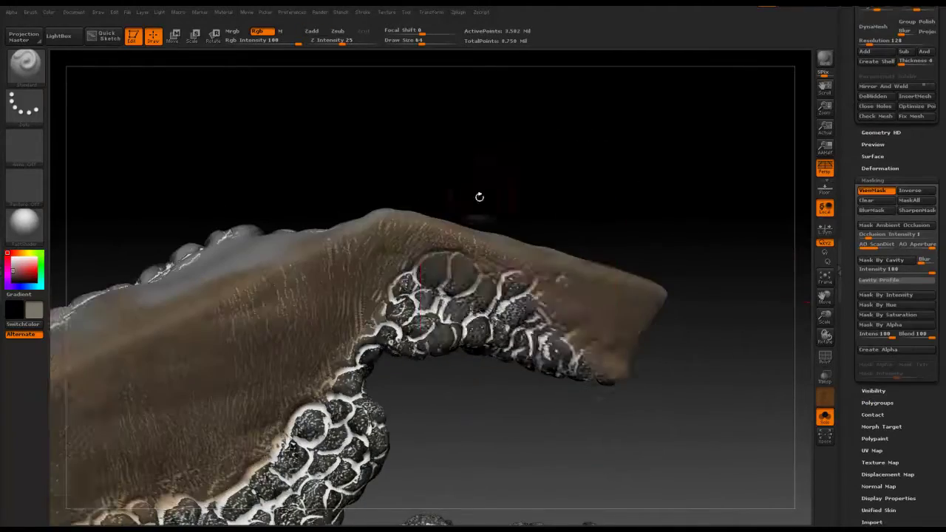
pyautogui.moveTo(702, 444); pyautogui.dragTo(666, 370)
pyautogui.moveTo(418, 363); pyautogui.dragTo(447, 235)
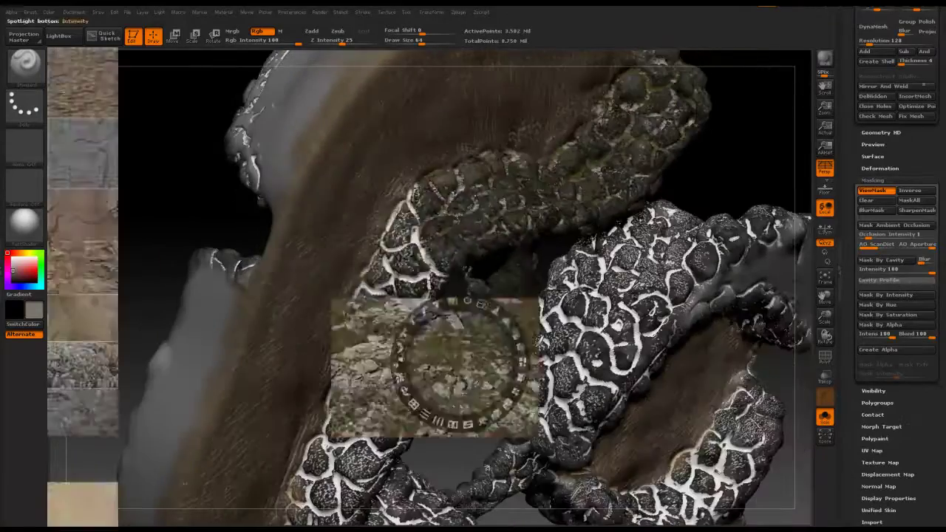
pyautogui.moveTo(443, 443); pyautogui.dragTo(414, 332)
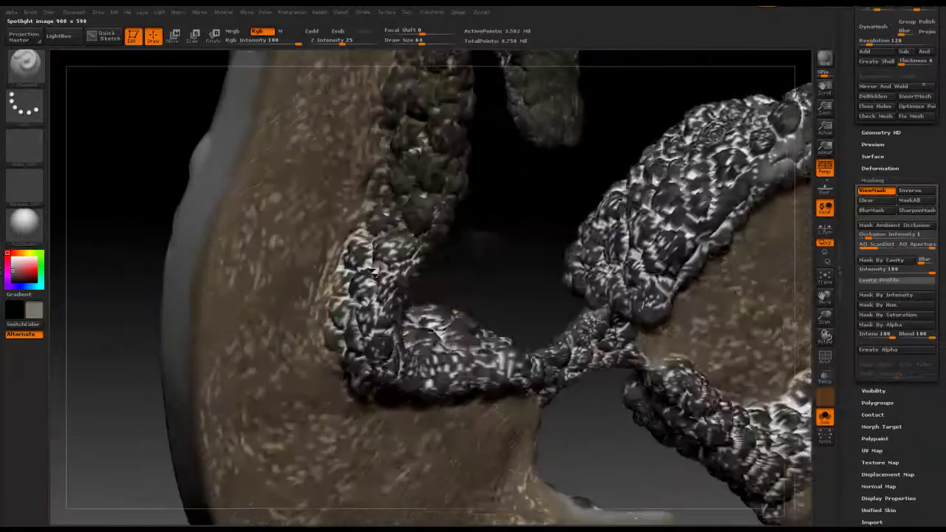
pyautogui.moveTo(458, 244)
pyautogui.mouseDown()
pyautogui.moveTo(493, 182)
pyautogui.moveTo(533, 237)
pyautogui.mouseUp()
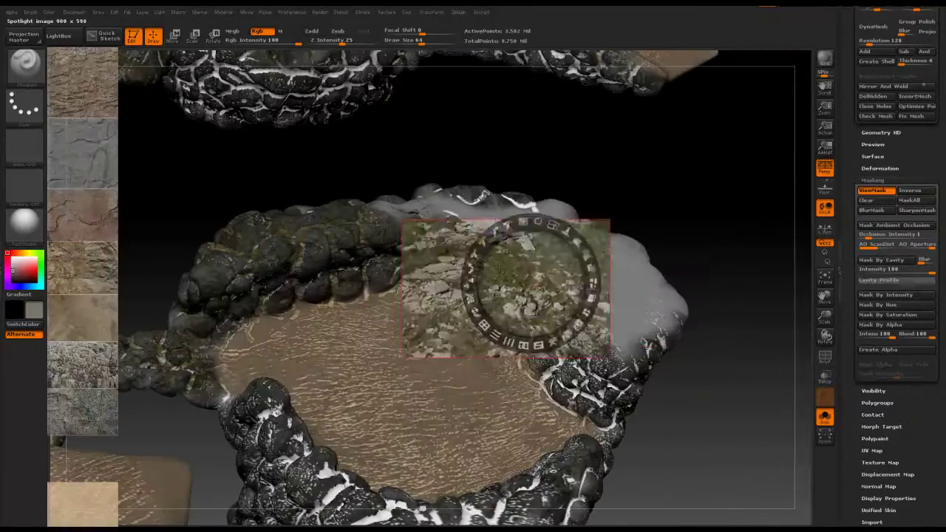
pyautogui.hotkey('shift', 'z')
pyautogui.moveTo(655, 306); pyautogui.dragTo(650, 347)
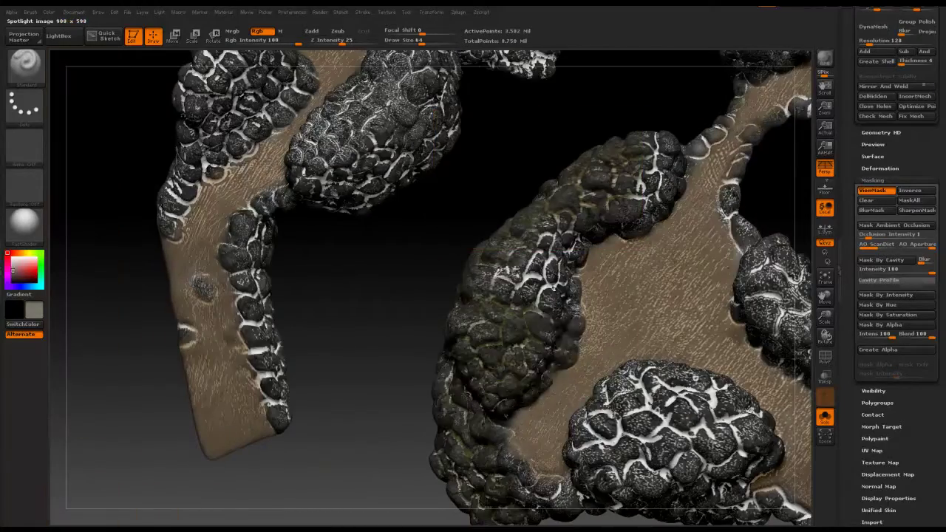
pyautogui.moveTo(408, 293); pyautogui.dragTo(545, 264)
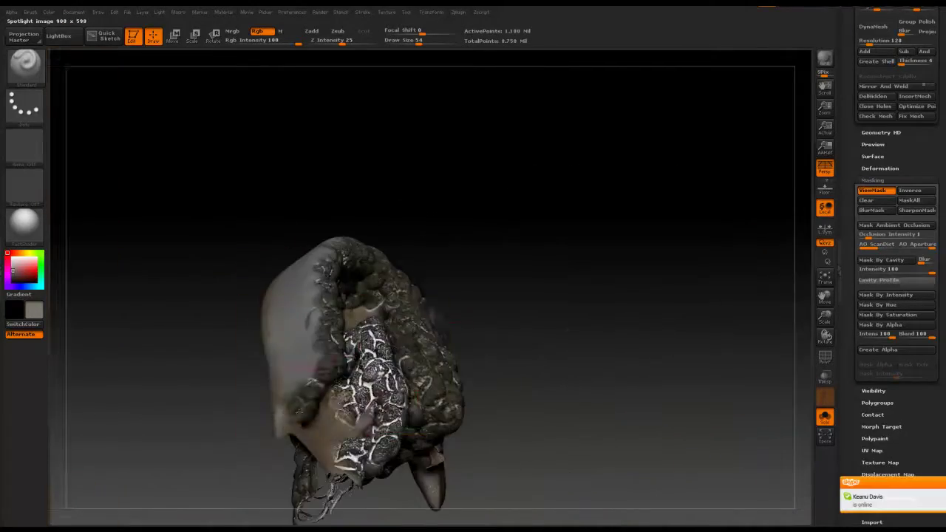
# Step: Paint dark rock onto the platform's remaining side rock clumps
pyautogui.moveTo(450, 338)
pyautogui.mouseDown()
pyautogui.moveTo(300, 331)
pyautogui.moveTo(244, 384)
pyautogui.mouseUp()
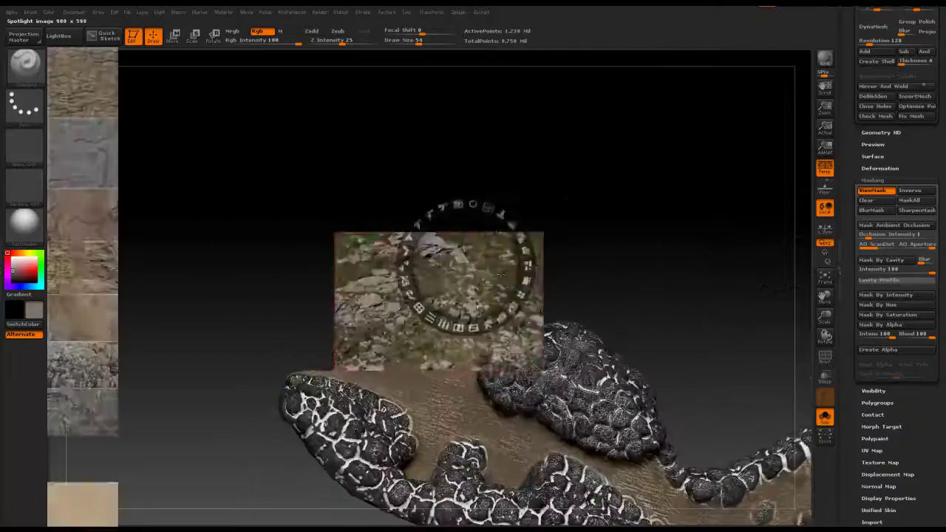
pyautogui.hotkey('shift', 'z')
pyautogui.moveTo(500, 275); pyautogui.dragTo(418, 282)
pyautogui.hotkey('shift', 'z')
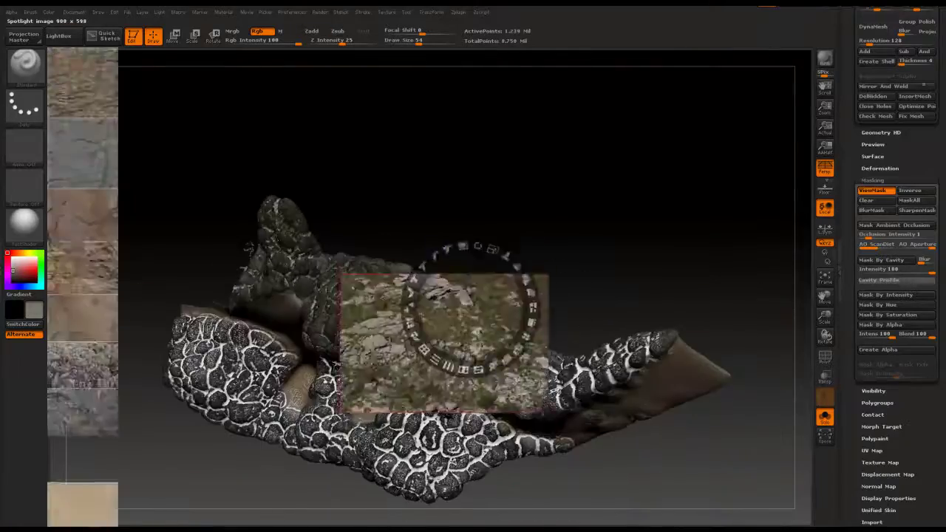
pyautogui.hotkey('shift', 'z')
pyautogui.moveTo(500, 228)
pyautogui.mouseDown()
pyautogui.moveTo(444, 311)
pyautogui.moveTo(473, 244)
pyautogui.moveTo(518, 238)
pyautogui.mouseUp()
pyautogui.hotkey('shift', 'z')
pyautogui.hotkey('shift', 'z')
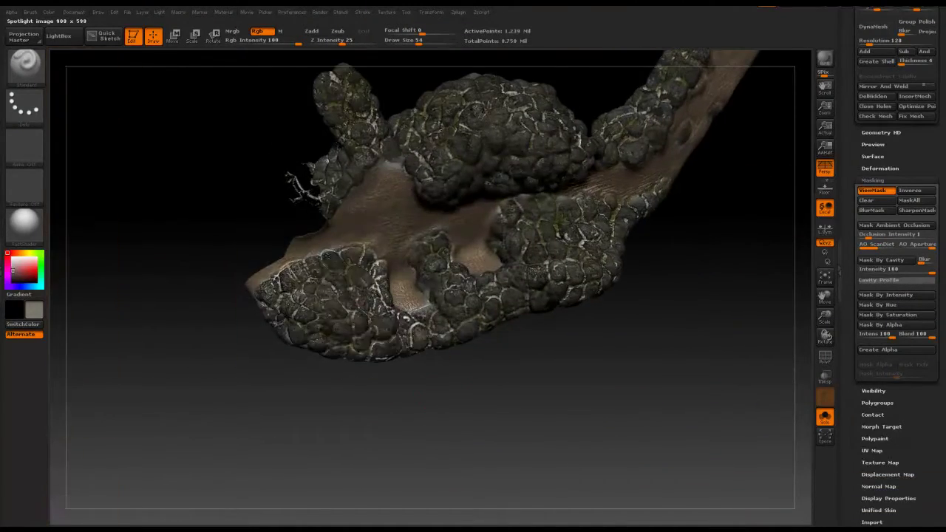
pyautogui.hotkey('shift', 'z')
pyautogui.hotkey('shift', 'z')
pyautogui.moveTo(526, 363)
pyautogui.mouseDown()
pyautogui.moveTo(642, 347)
pyautogui.moveTo(668, 261)
pyautogui.mouseUp()
# Step: Review the whole pit from the top and side, then save the tool to disk
pyautogui.moveTo(695, 120)
pyautogui.mouseDown()
pyautogui.moveTo(685, 218)
pyautogui.moveTo(506, 305)
pyautogui.mouseUp()
pyautogui.moveTo(705, 294); pyautogui.dragTo(591, 200)
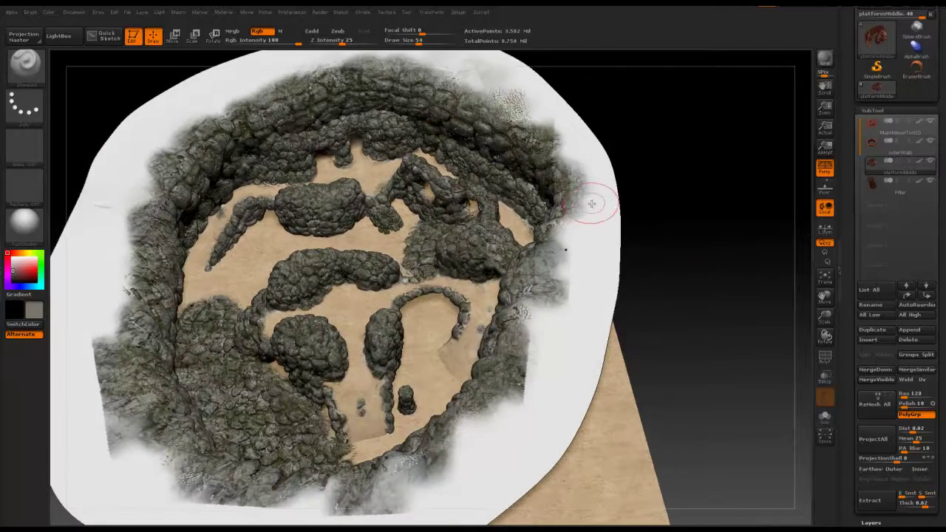
pyautogui.hotkey('ctrl', 's')
pyautogui.press('Return')
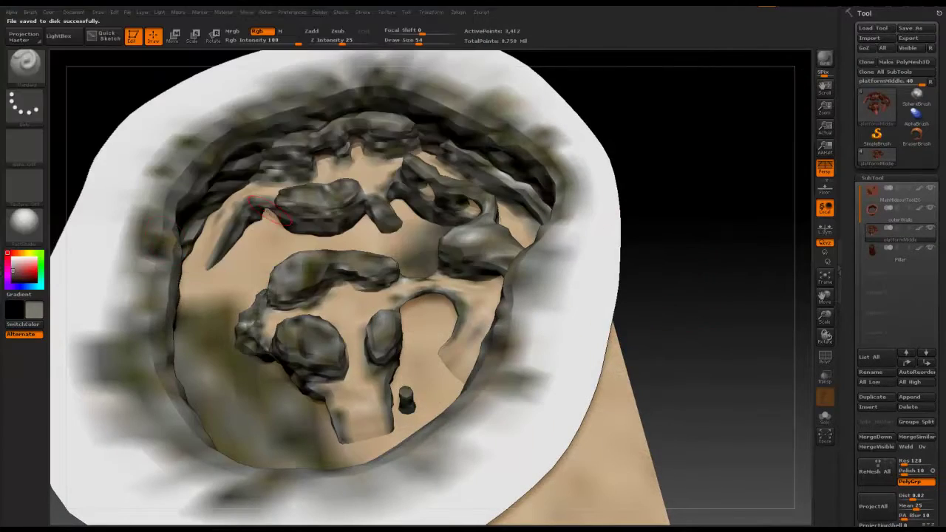